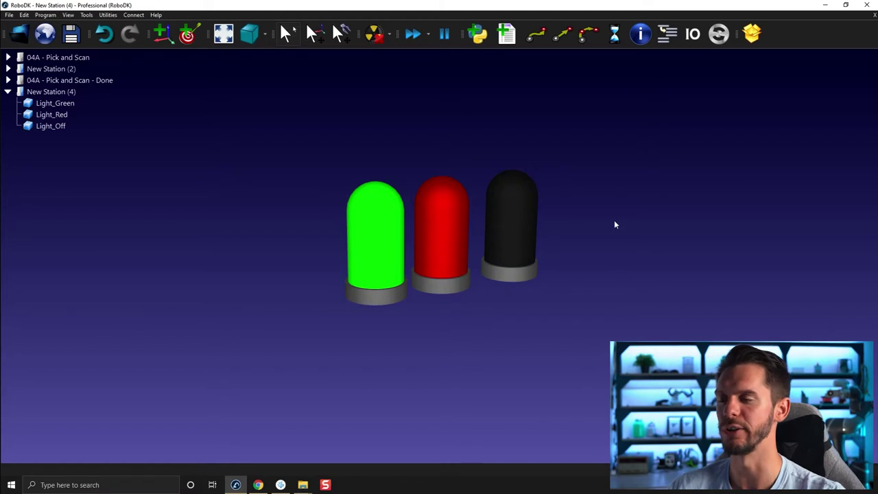
- Open the Object Details for Light_Green, which sits at X 120 mm
{"action": "right_click_drag", "start_coordinate": [617, 201], "coordinate": [594, 184]}
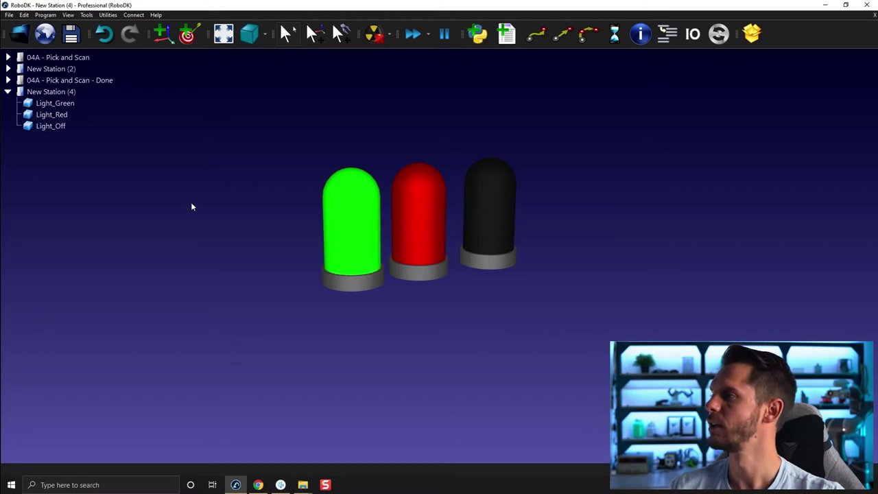
{"action": "double_click", "coordinate": [79, 104]}
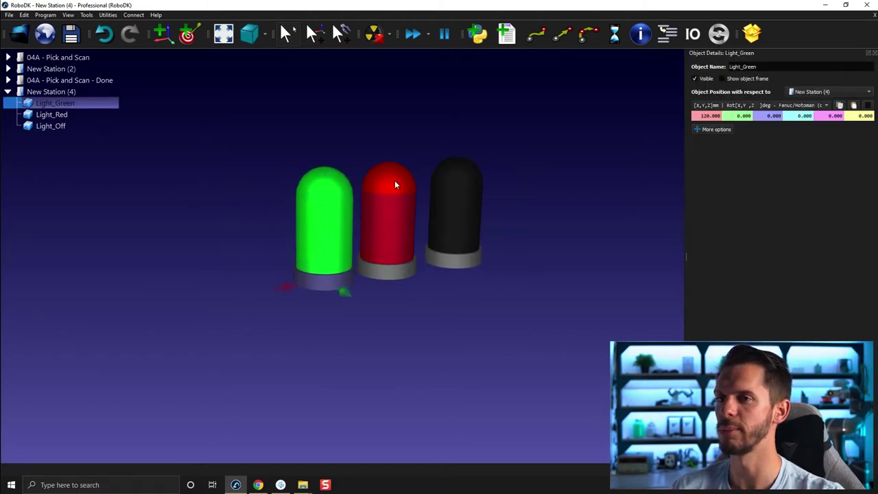
- Reset Light_Green's pose to the origin
{"action": "left_click", "coordinate": [867, 106]}
{"action": "left_click", "coordinate": [833, 175]}
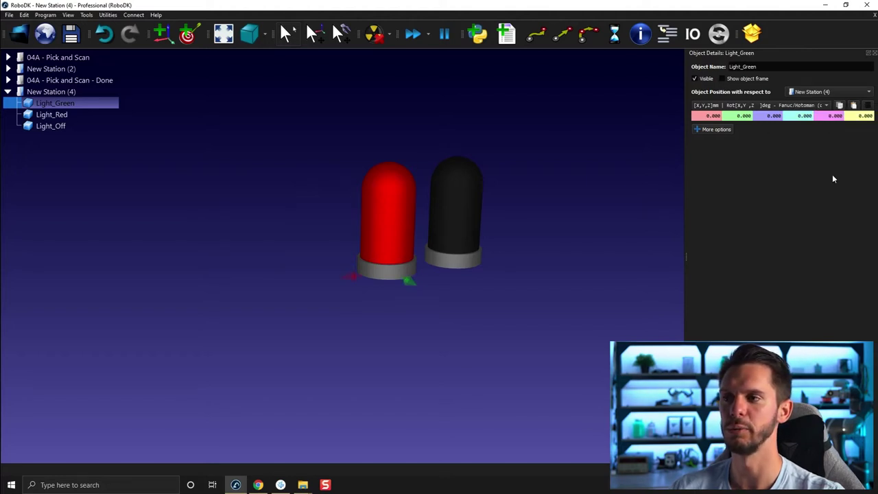
{"action": "left_click", "coordinate": [868, 54]}
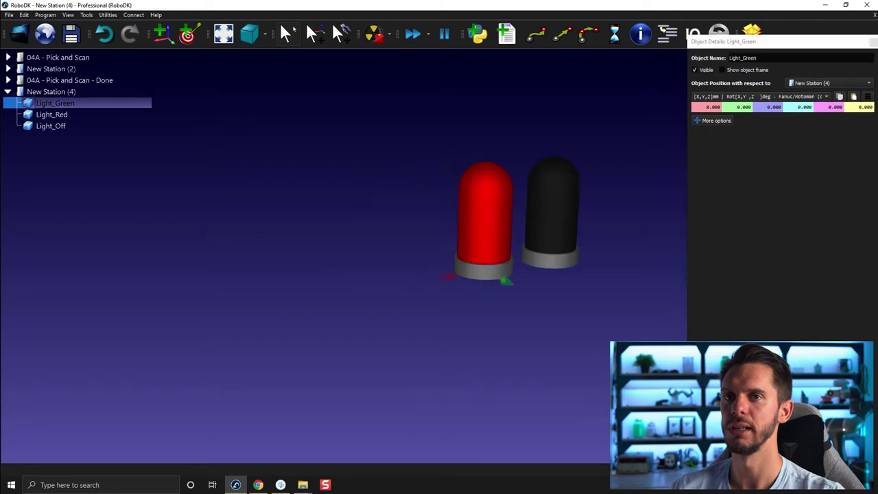
- Set Light_Off's X to 0 mm and close the Object Details panel
{"action": "left_click", "coordinate": [873, 42]}
{"action": "left_click", "coordinate": [554, 204]}
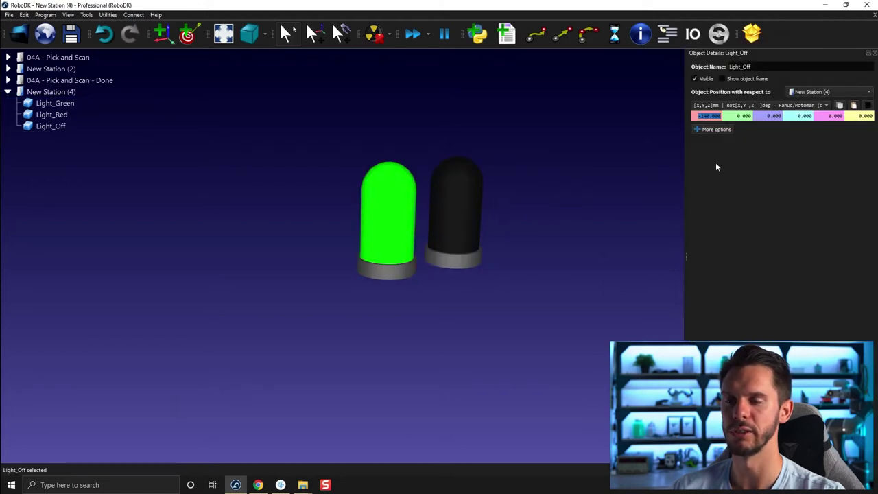
{"action": "type", "text": "0"}
{"action": "key", "text": "Return"}
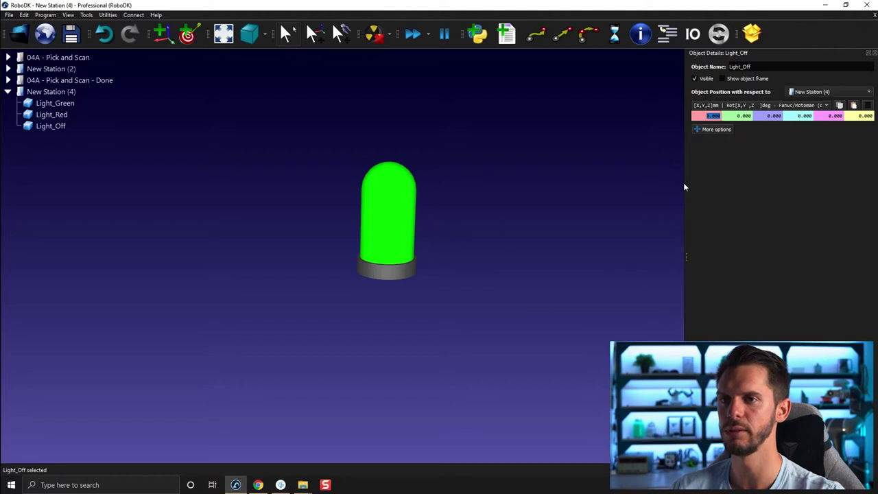
{"action": "left_click", "coordinate": [875, 54]}
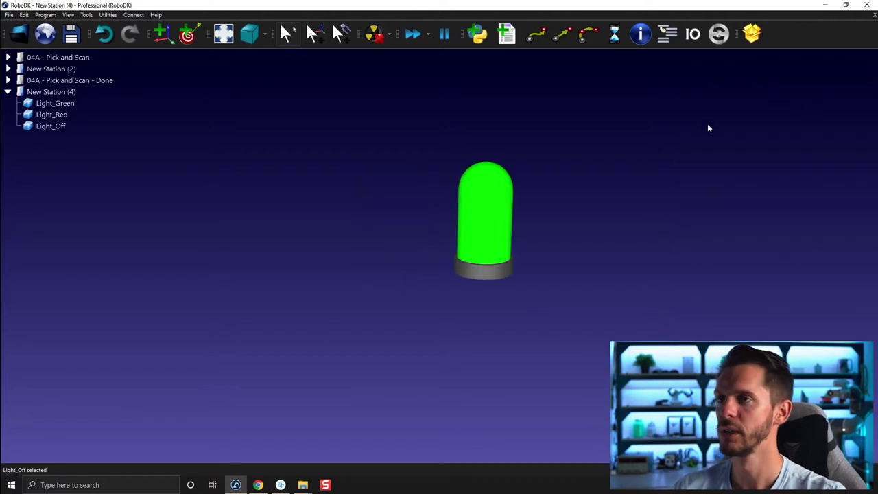
- Add a new program named Light_Green
{"action": "left_click", "coordinate": [506, 34]}
{"action": "left_click", "coordinate": [95, 141]}
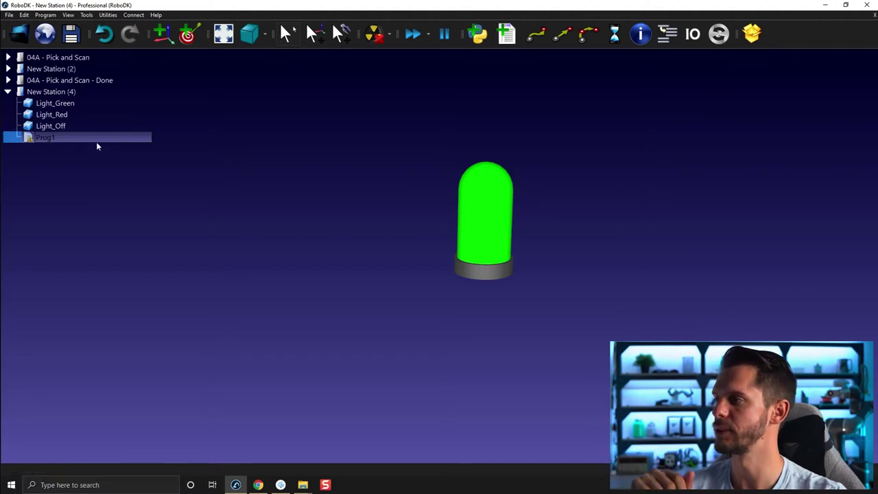
{"action": "key", "text": "F2"}
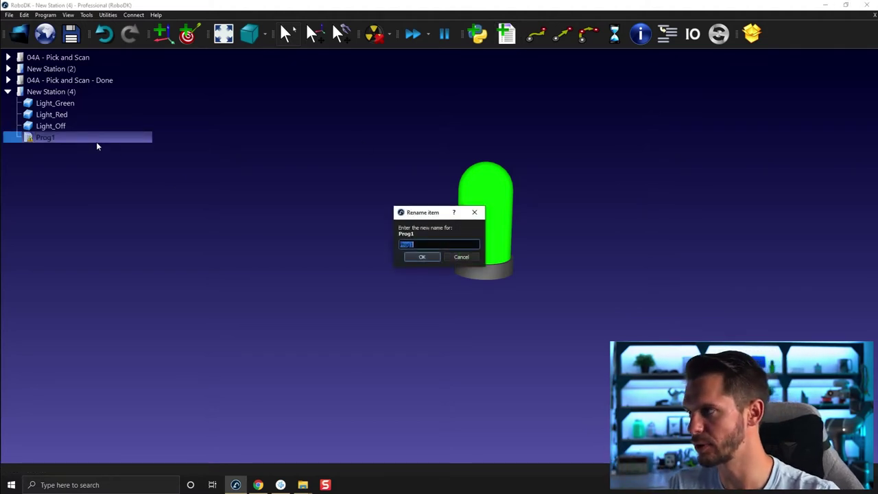
{"action": "type", "text": "Light"}
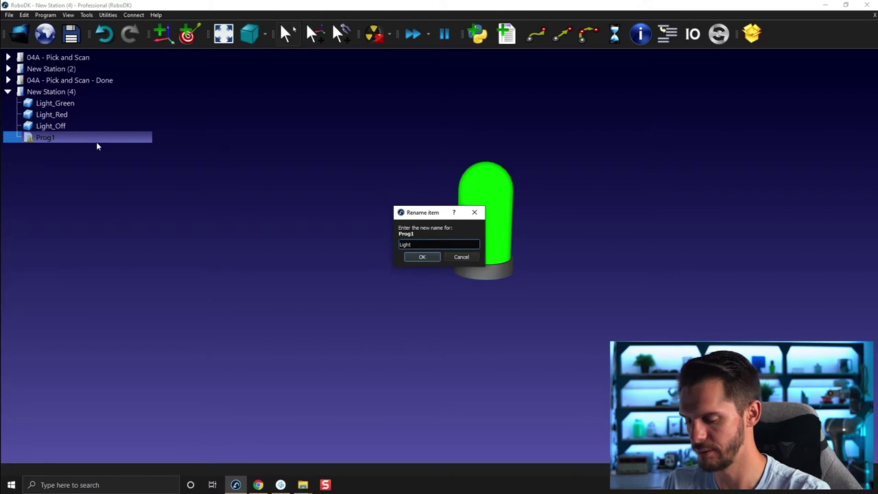
{"action": "type", "text": "_Green"}
{"action": "key", "text": "Return"}
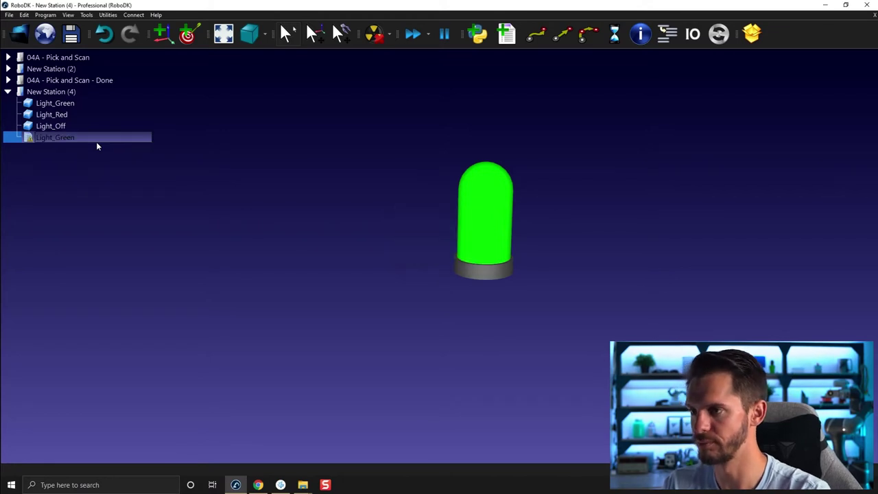
- Add a simulation event instruction that shows Light_Green
{"action": "right_click", "coordinate": [97, 147]}
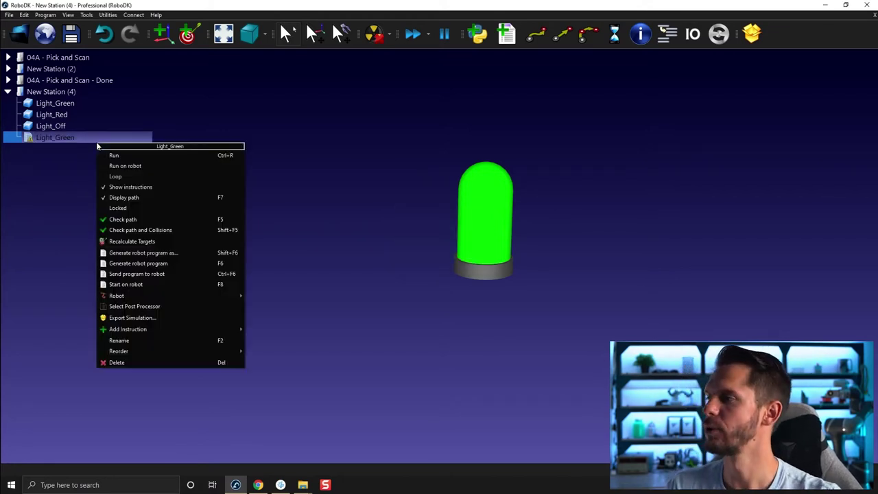
{"action": "mouse_move", "coordinate": [140, 330]}
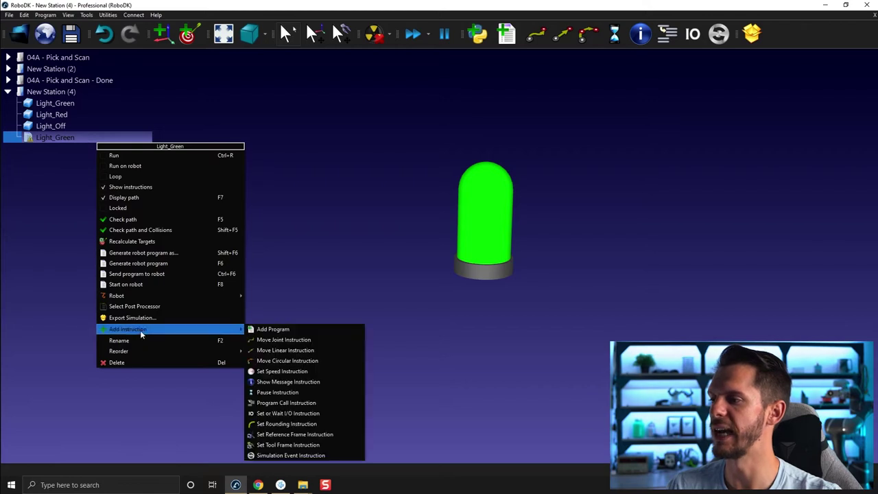
{"action": "left_click", "coordinate": [285, 455]}
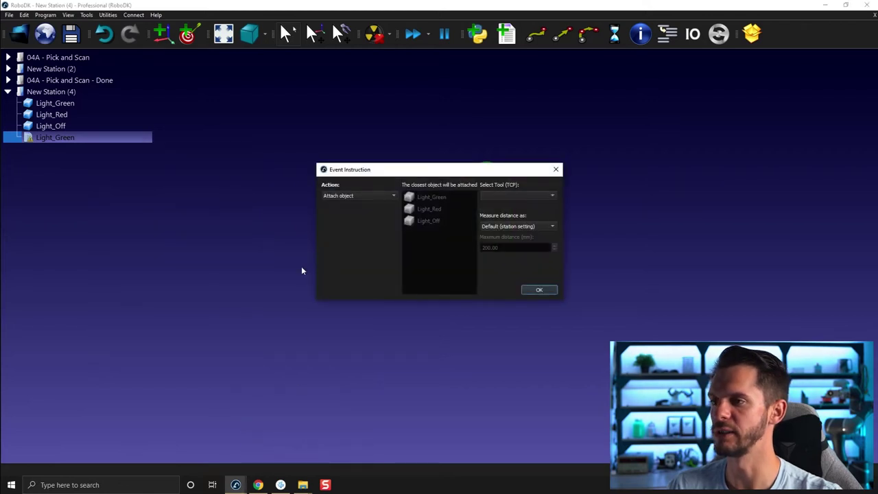
{"action": "left_click", "coordinate": [350, 197]}
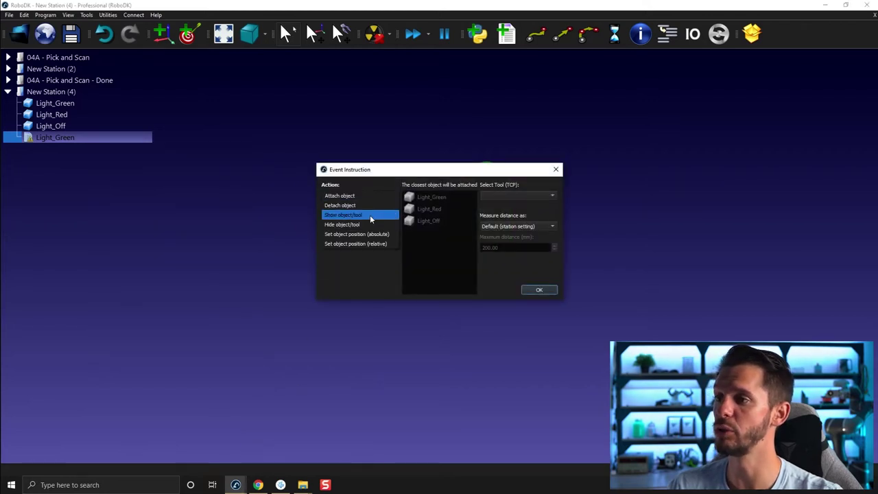
{"action": "left_click", "coordinate": [370, 218]}
{"action": "left_click", "coordinate": [412, 198]}
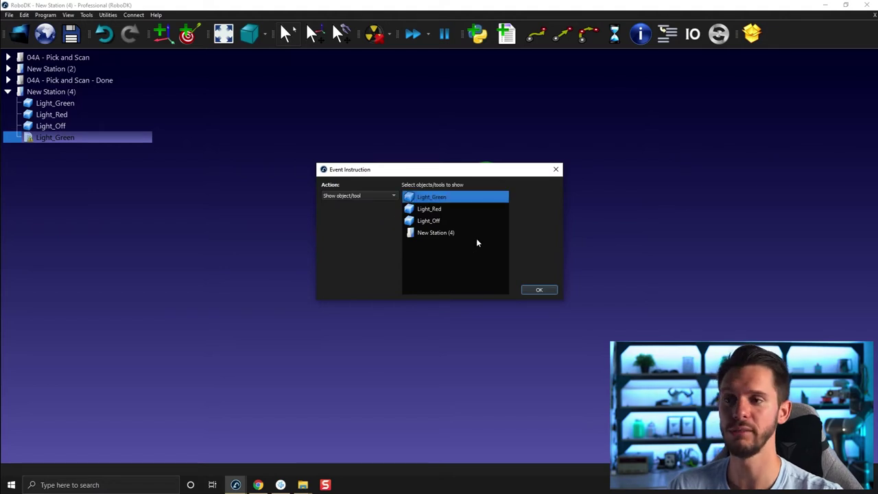
{"action": "left_click", "coordinate": [534, 290]}
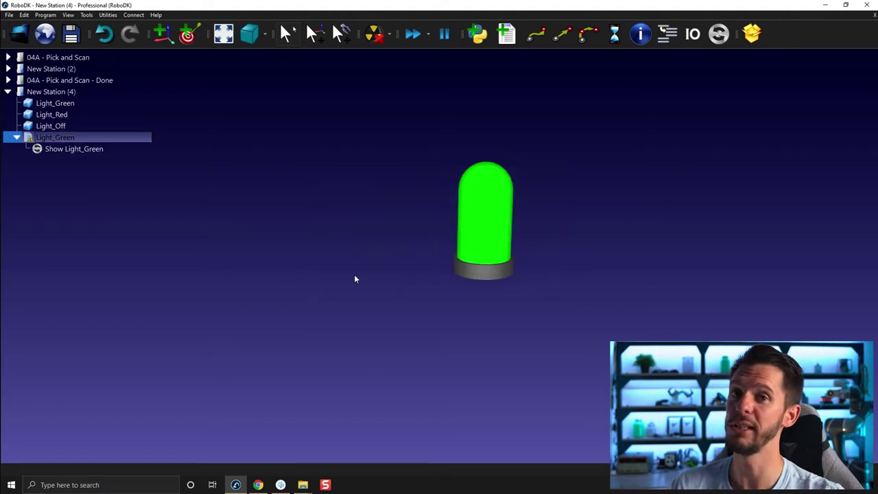
- Add a simulation event instruction that hides Light_Red
{"action": "right_click", "coordinate": [73, 151]}
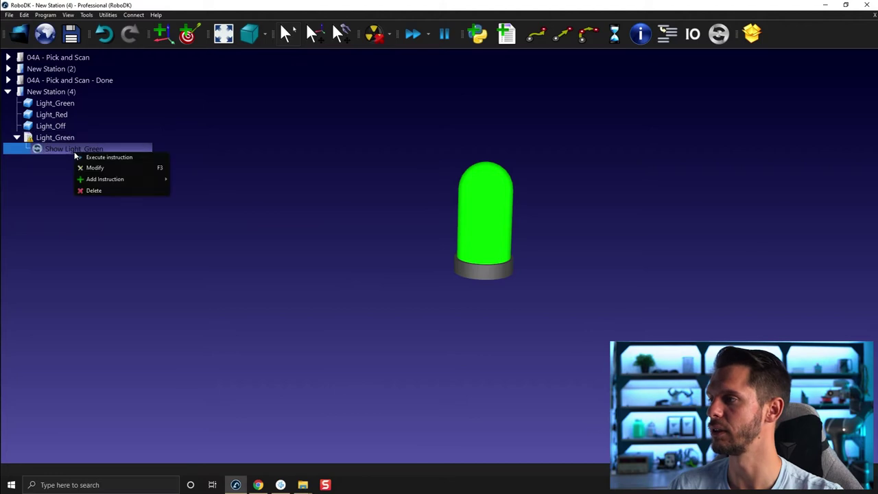
{"action": "mouse_move", "coordinate": [107, 183]}
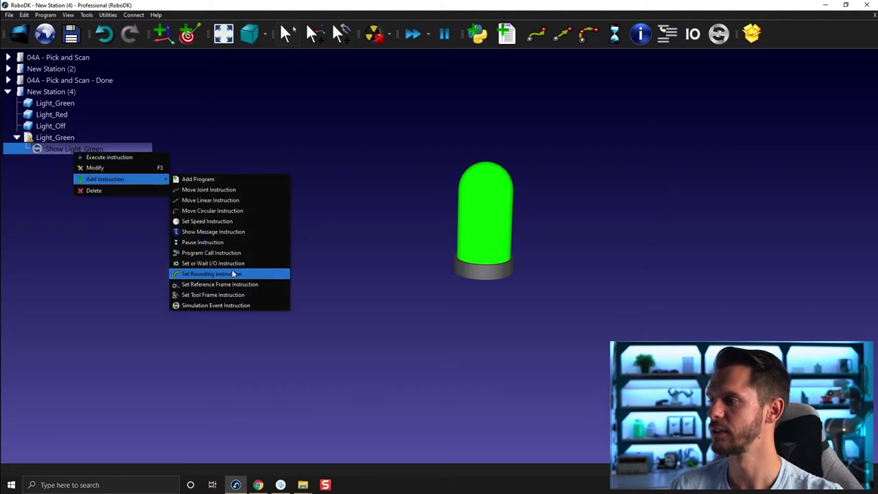
{"action": "left_click", "coordinate": [216, 304]}
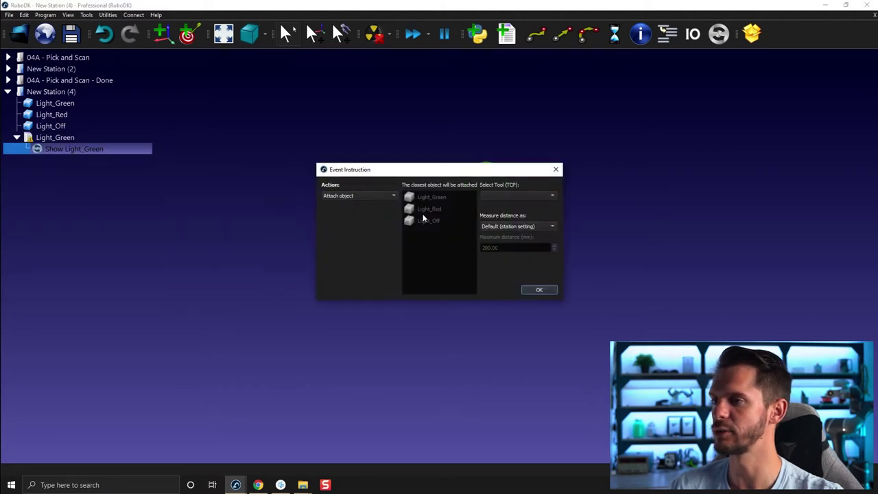
{"action": "left_click", "coordinate": [362, 214]}
{"action": "left_click", "coordinate": [360, 223]}
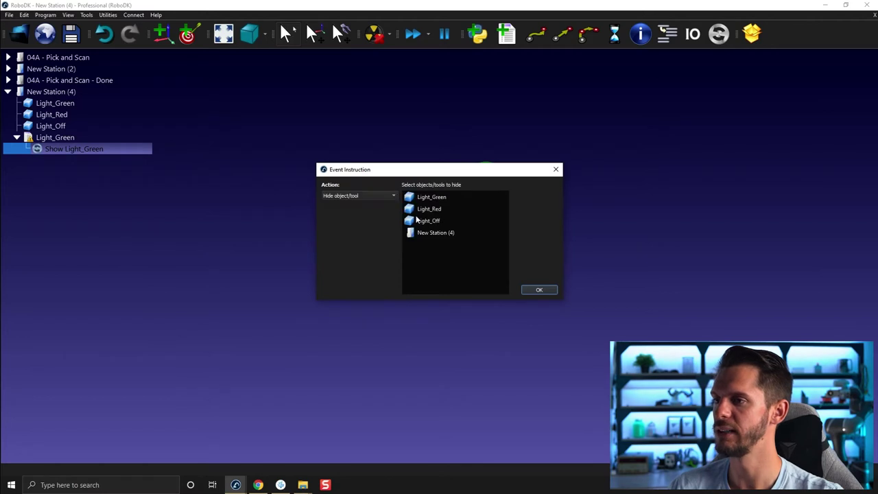
{"action": "left_click", "coordinate": [434, 196]}
{"action": "left_click", "coordinate": [449, 209]}
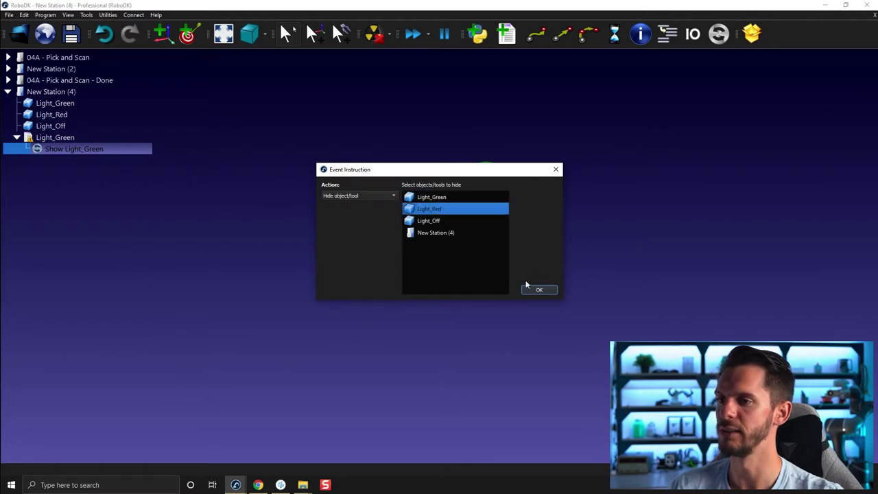
{"action": "left_click", "coordinate": [539, 290]}
- Duplicate the hide event, change it to hide Light_Off, and run Light_Green
{"action": "right_click", "coordinate": [96, 164]}
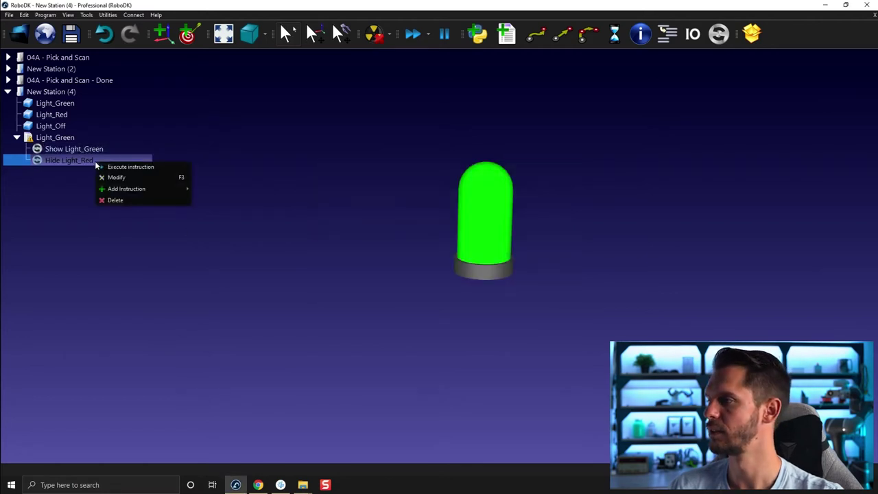
{"action": "left_click", "coordinate": [92, 159]}
{"action": "left_click", "coordinate": [71, 138]}
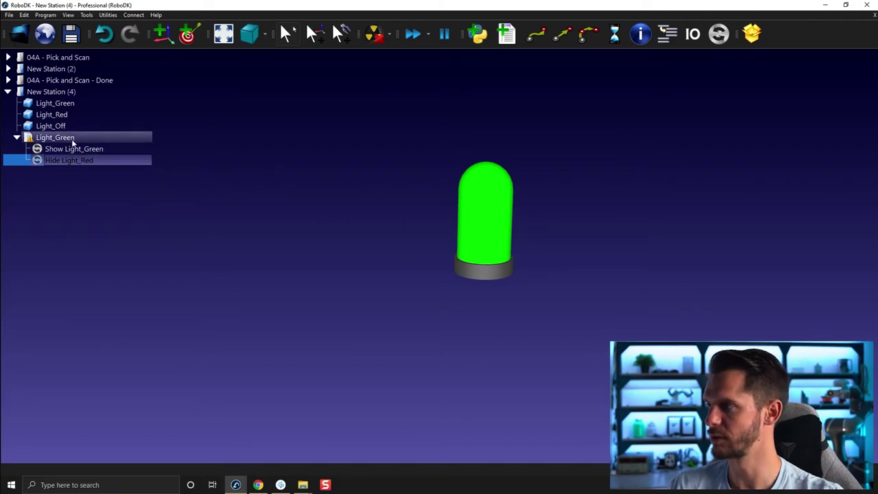
{"action": "key", "text": "ctrl+v"}
{"action": "right_click", "coordinate": [107, 169]}
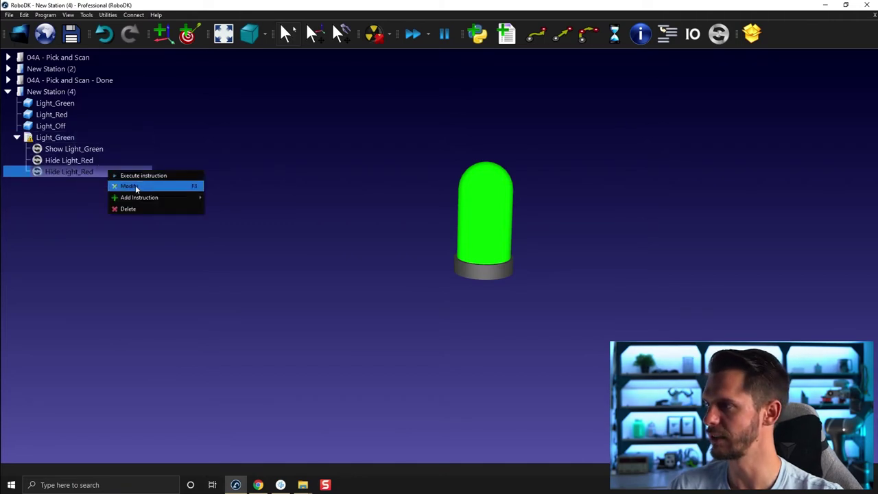
{"action": "left_click", "coordinate": [118, 186]}
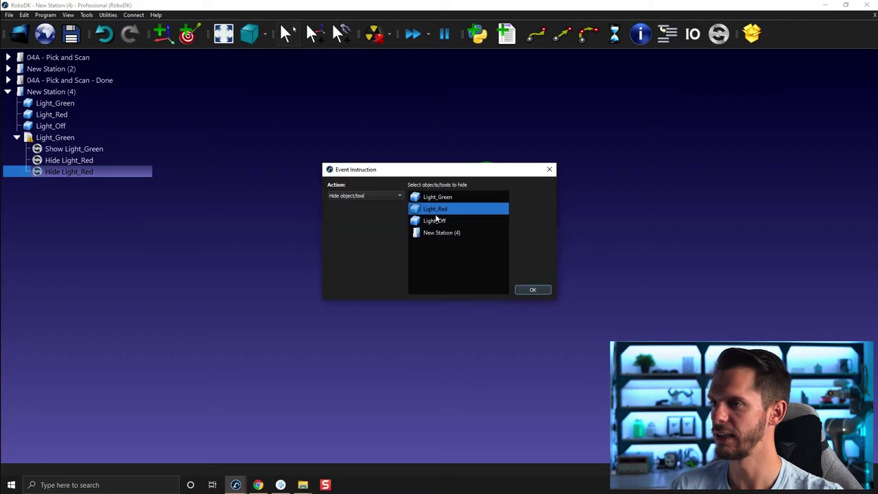
{"action": "left_click", "coordinate": [439, 220]}
{"action": "left_click", "coordinate": [532, 290]}
{"action": "left_click", "coordinate": [287, 271]}
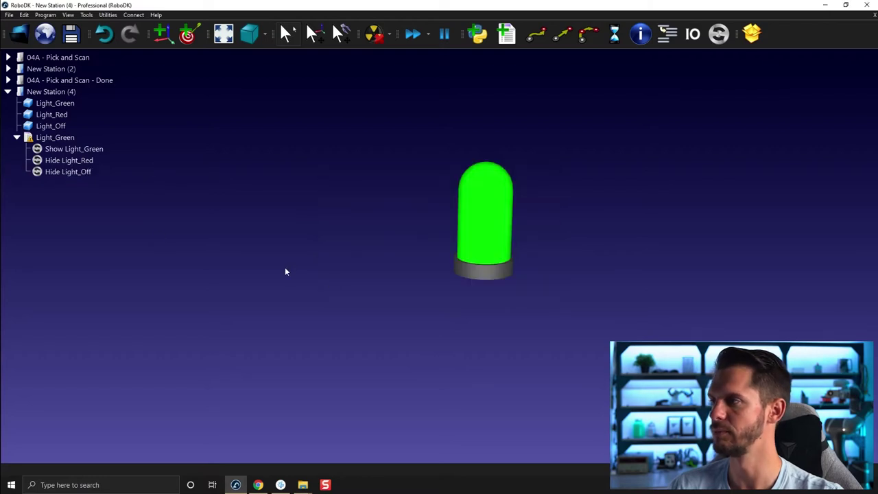
{"action": "double_click", "coordinate": [56, 140]}
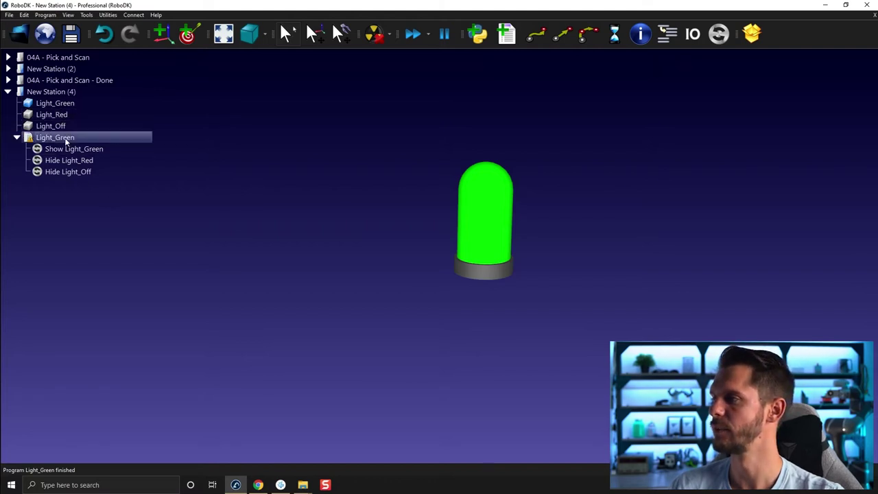
- Paste two copies of the Light_Green program into the station and expand them
{"action": "left_click", "coordinate": [55, 92]}
{"action": "key", "text": "ctrl+v"}
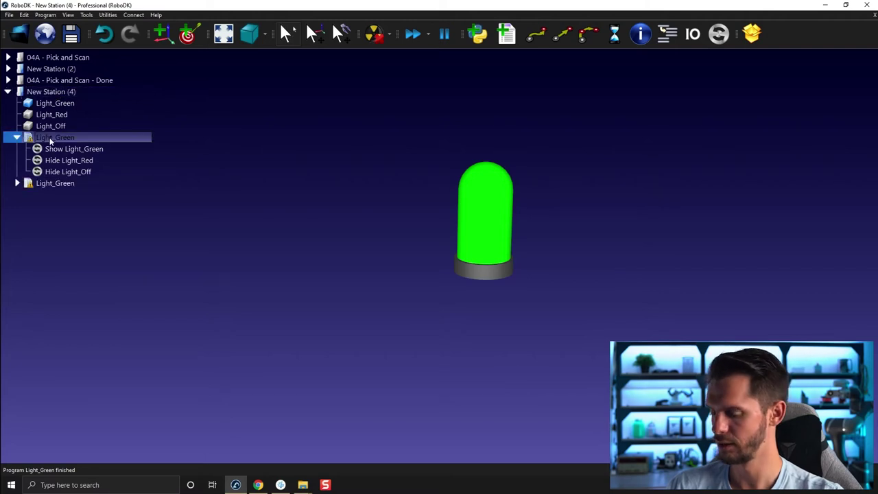
{"action": "key", "text": "ctrl+v"}
{"action": "left_click", "coordinate": [16, 183]}
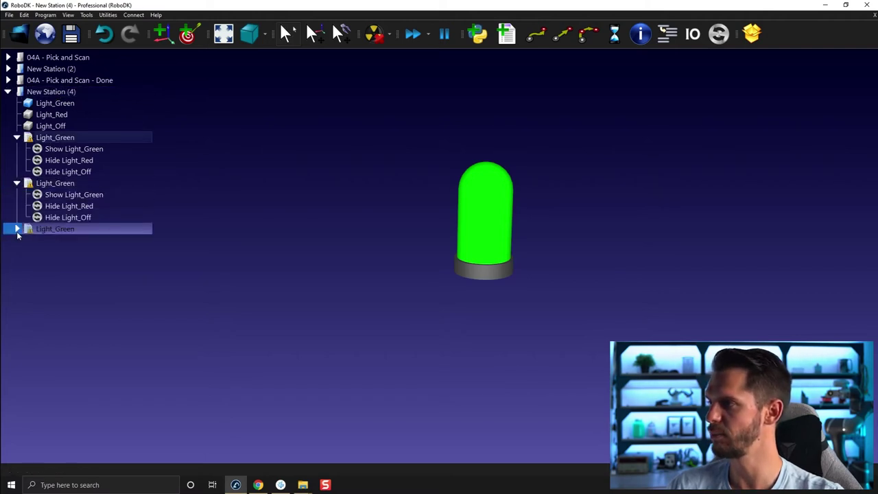
{"action": "left_click", "coordinate": [16, 229]}
- Rename the two copies to Light_Red and Light_Off
{"action": "left_click", "coordinate": [76, 182]}
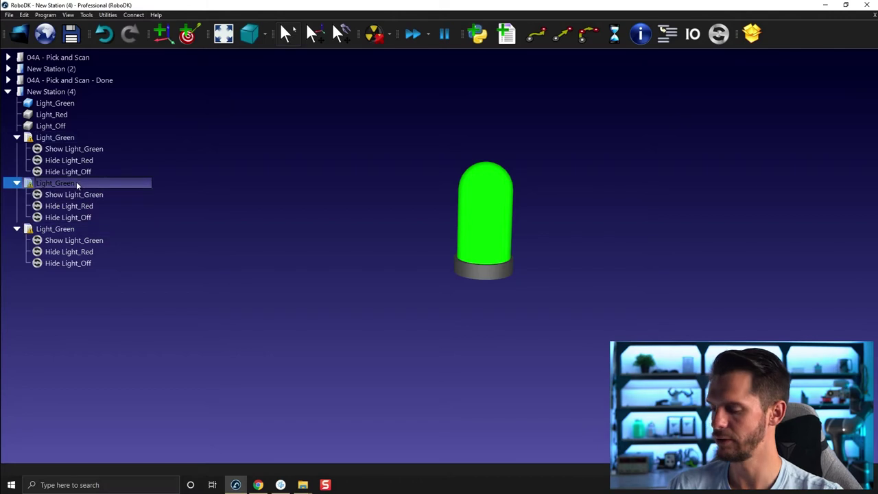
{"action": "left_click", "coordinate": [76, 182]}
{"action": "key", "text": "BackSpace"}
{"action": "key", "text": "BackSpace"}
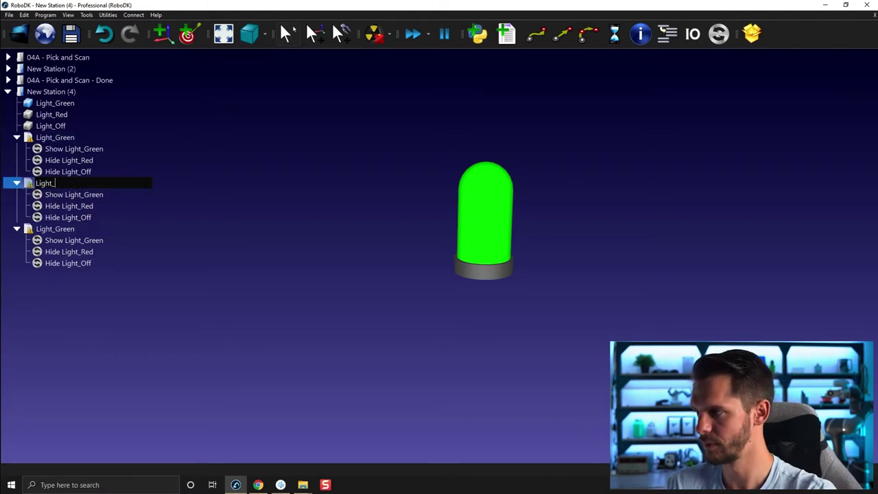
{"action": "type", "text": "Red"}
{"action": "key", "text": "Return"}
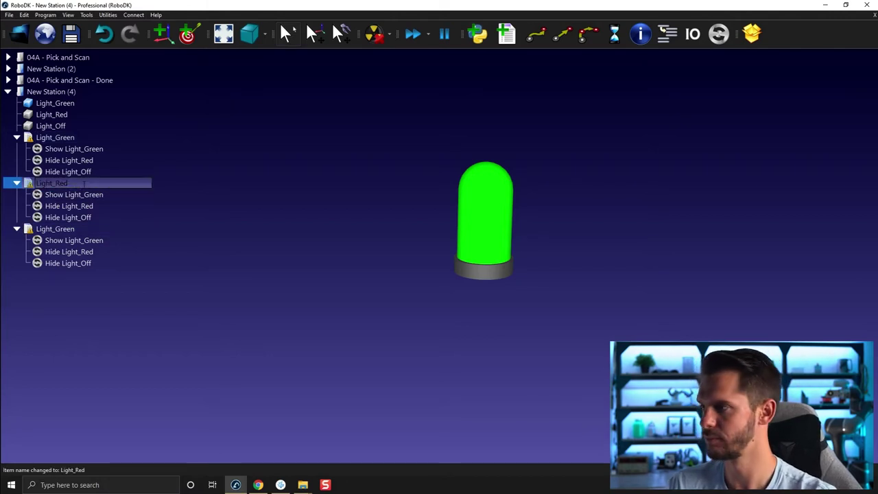
{"action": "key", "text": "Down"}
{"action": "key", "text": "Down"}
{"action": "key", "text": "Down"}
{"action": "key", "text": "Down"}
{"action": "key", "text": "F2"}
{"action": "key", "text": "End"}
{"action": "key", "text": "BackSpace"}
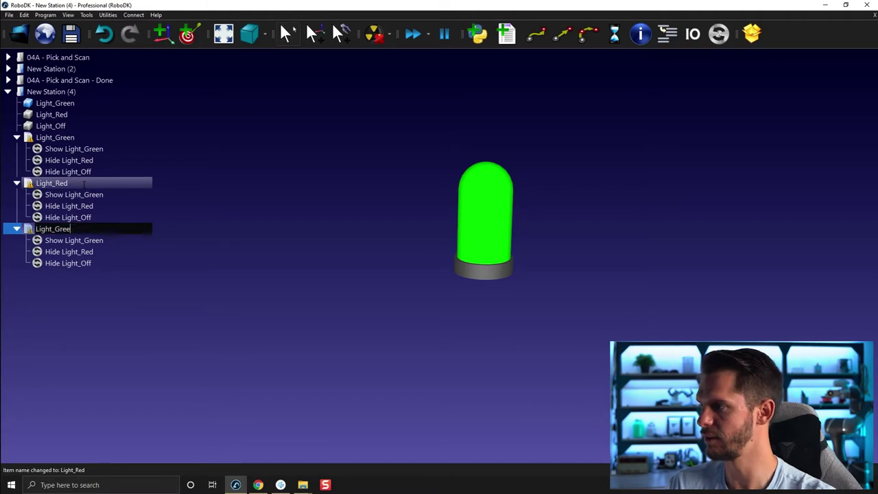
{"action": "type", "text": "Off"}
{"action": "key", "text": "Return"}
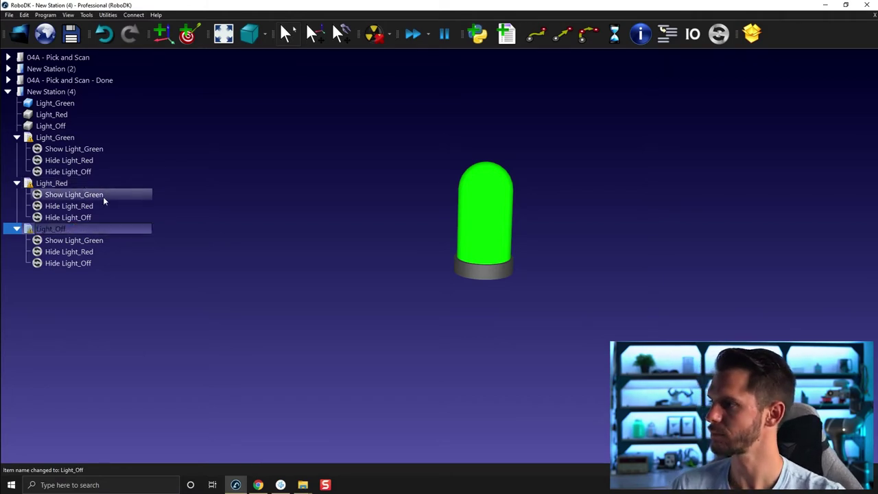
{"action": "right_click", "coordinate": [103, 196]}
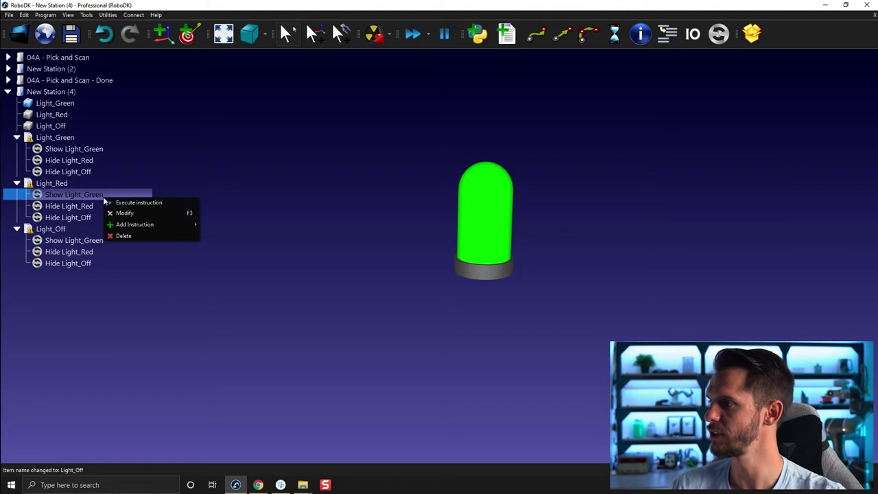
- Make the Light_Red program show Light_Red and hide Light_Green
{"action": "left_click", "coordinate": [136, 213]}
{"action": "left_click", "coordinate": [427, 208]}
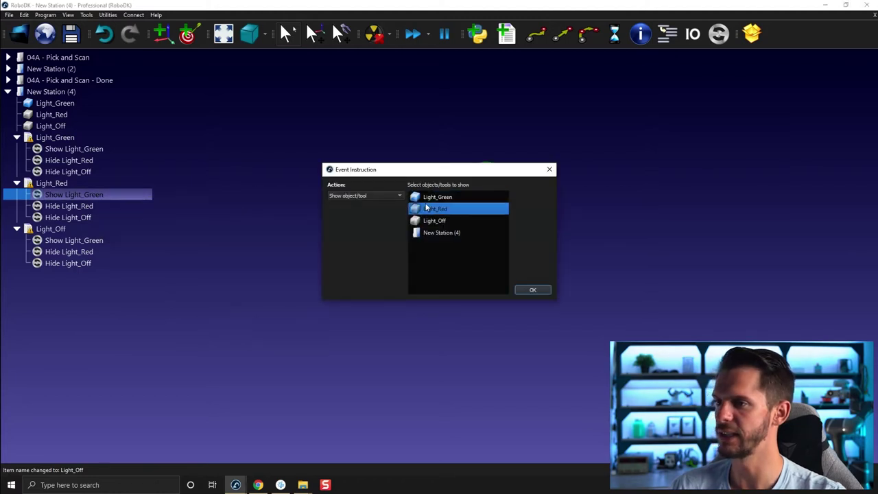
{"action": "left_click", "coordinate": [532, 290]}
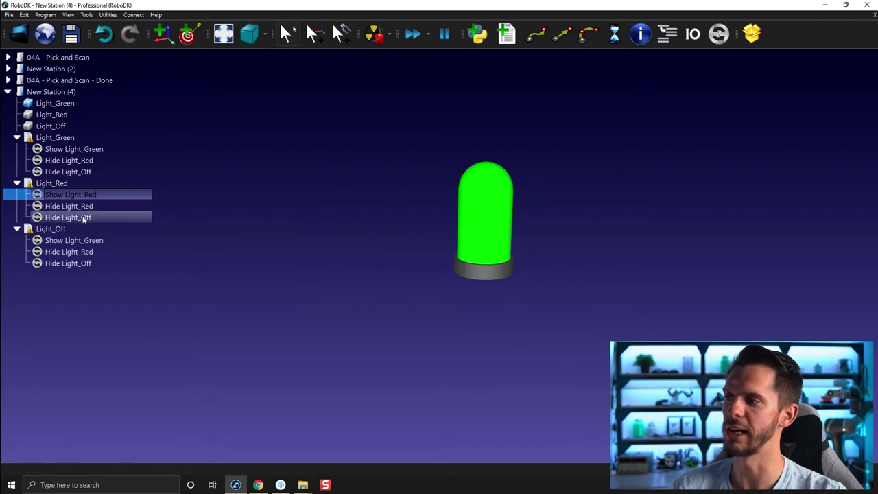
{"action": "right_click", "coordinate": [91, 203]}
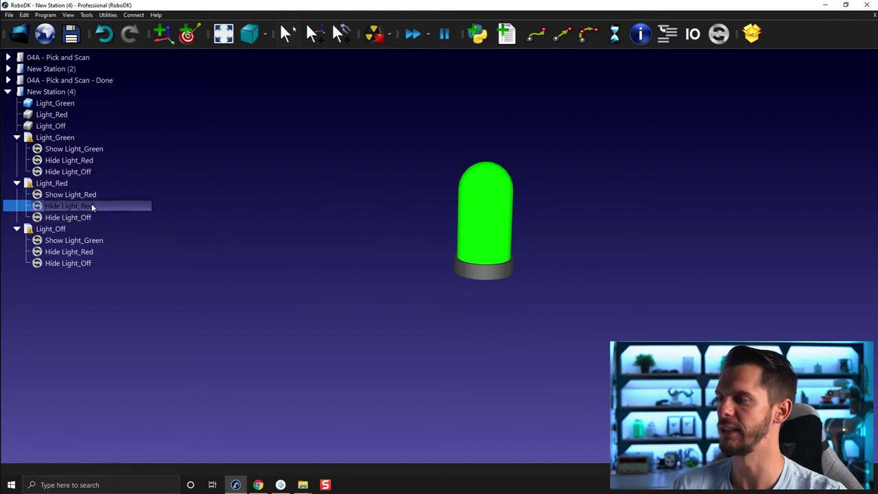
{"action": "left_click", "coordinate": [124, 220]}
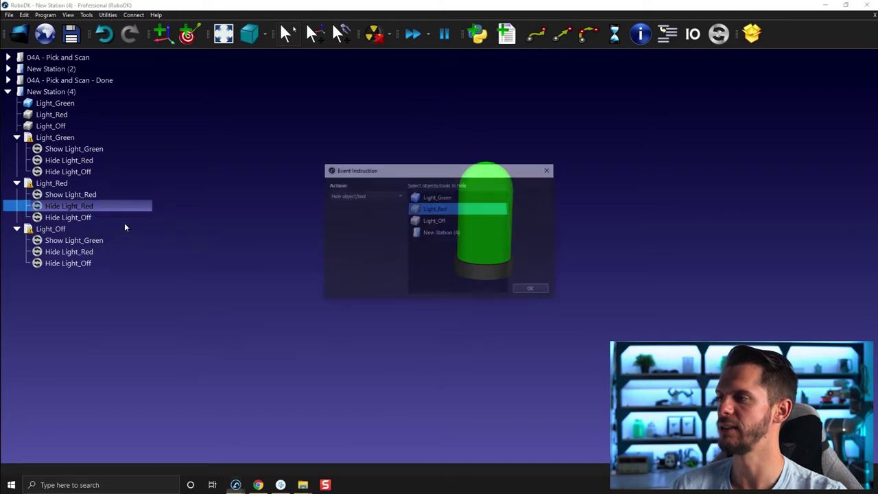
{"action": "left_click", "coordinate": [434, 199]}
{"action": "left_click", "coordinate": [541, 290]}
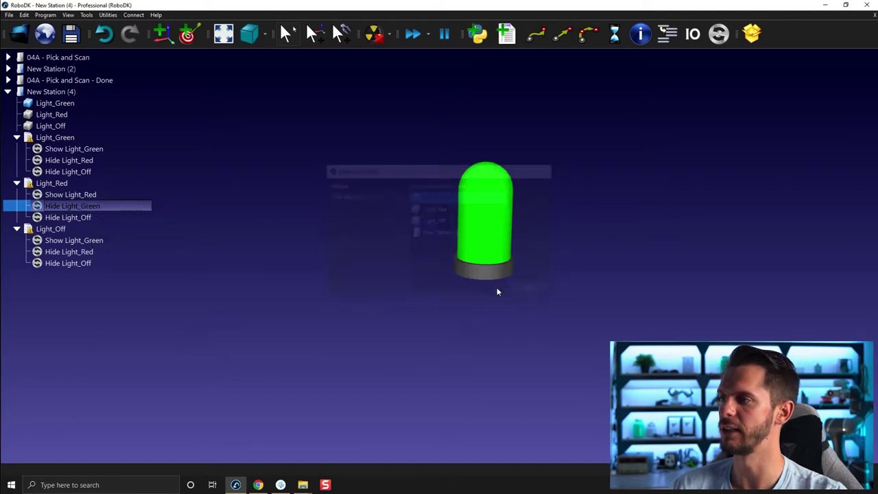
- Change the Light_Off program's show instruction to show Light_Off
{"action": "right_click", "coordinate": [71, 240]}
{"action": "left_click", "coordinate": [97, 257]}
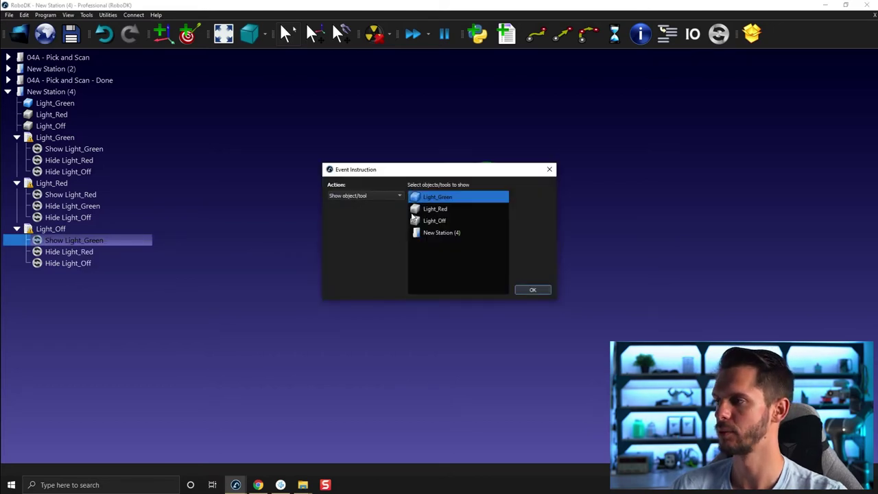
{"action": "left_click", "coordinate": [434, 220]}
{"action": "left_click", "coordinate": [532, 289]}
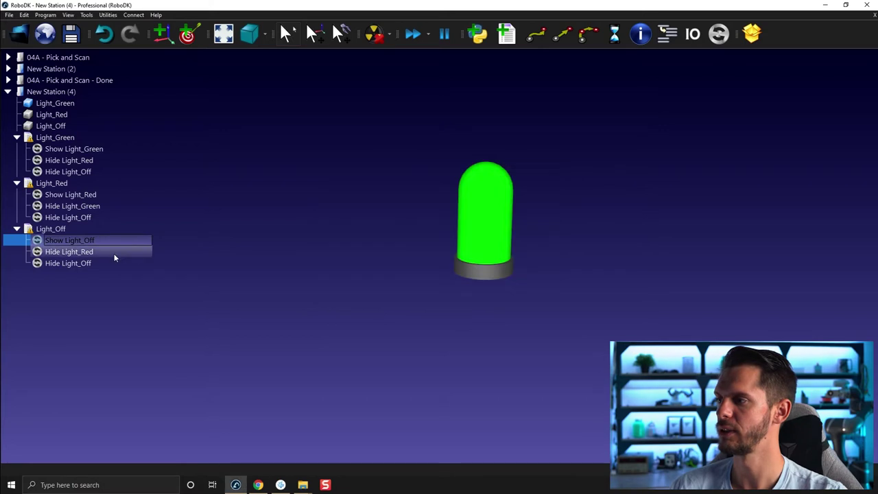
{"action": "right_click", "coordinate": [98, 263]}
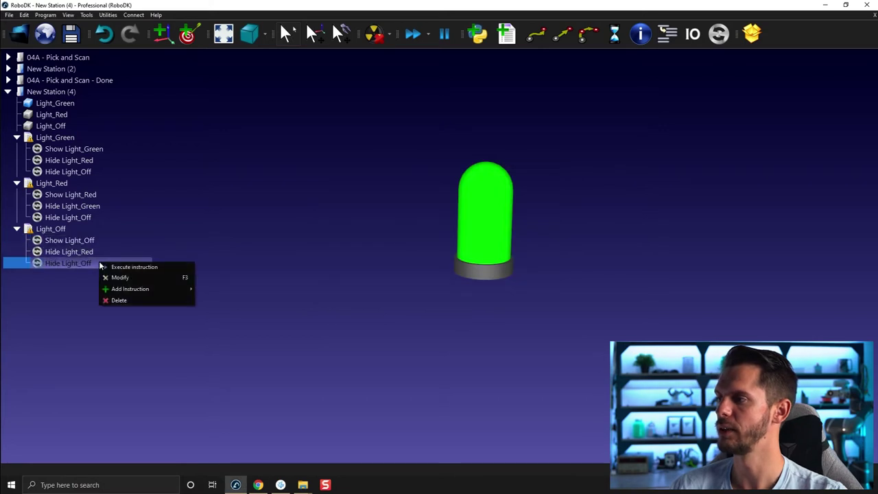
{"action": "mouse_move", "coordinate": [135, 288]}
{"action": "left_click", "coordinate": [140, 277]}
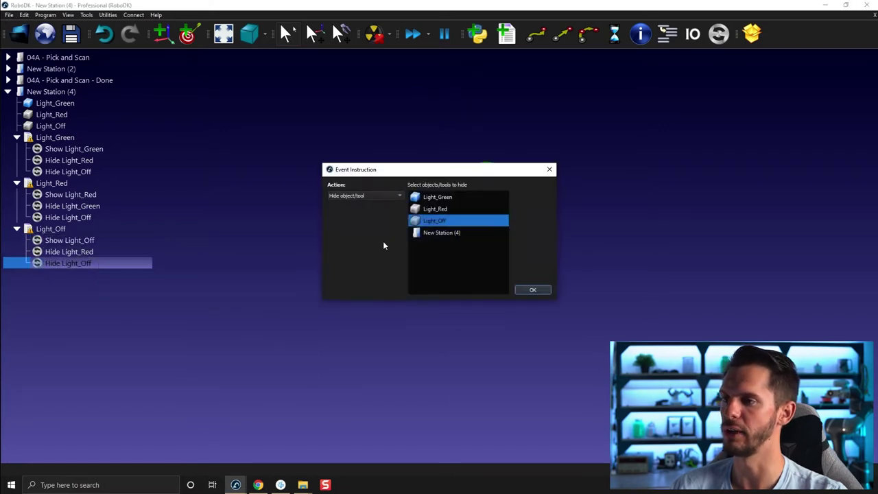
- Make Light_Off hide Light_Green, then run each light program, ending with Light_Off
{"action": "left_click", "coordinate": [437, 198]}
{"action": "left_click", "coordinate": [532, 290]}
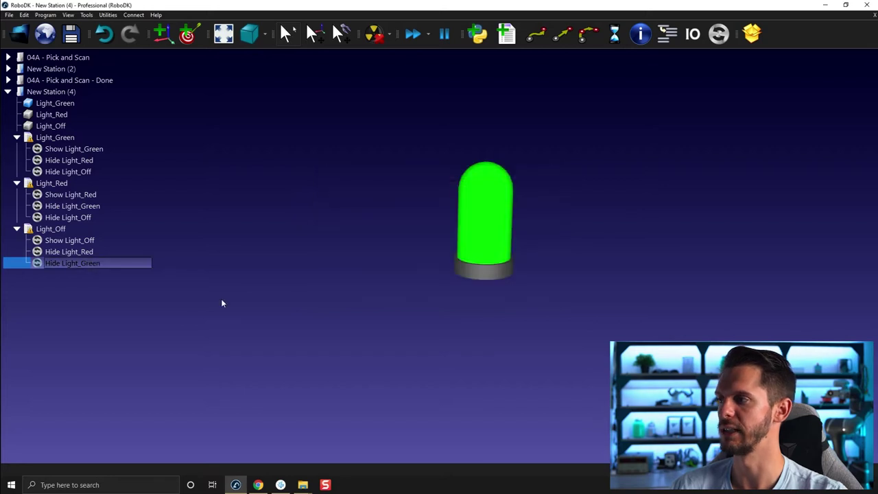
{"action": "double_click", "coordinate": [40, 185]}
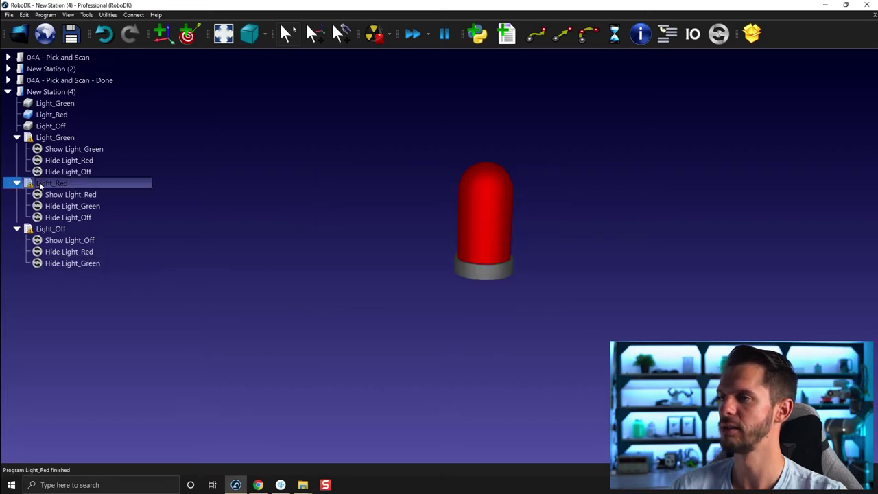
{"action": "double_click", "coordinate": [51, 229]}
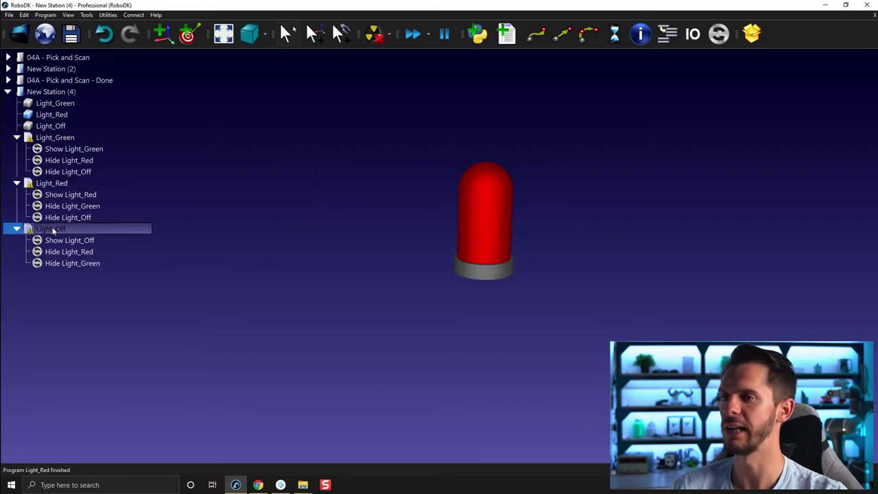
{"action": "double_click", "coordinate": [30, 137]}
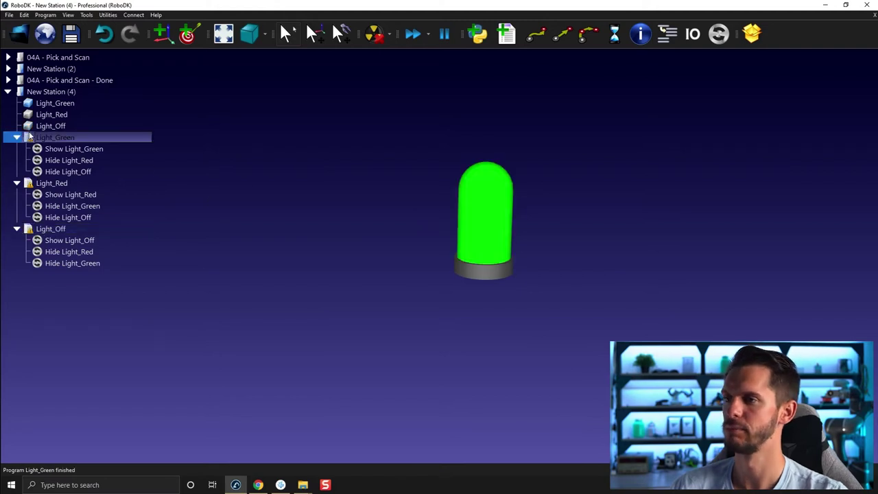
{"action": "double_click", "coordinate": [52, 183]}
{"action": "double_click", "coordinate": [50, 228]}
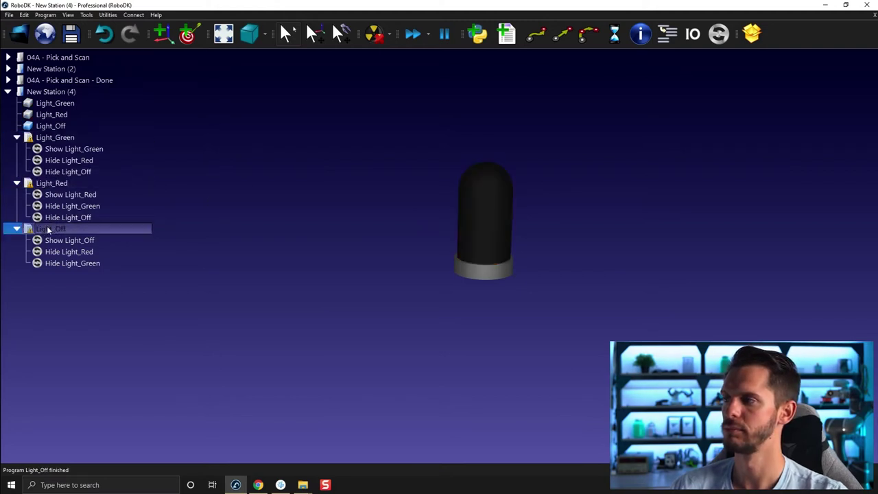
- Collapse the Light_Green, Light_Red and Light_Off programs in the tree
{"action": "left_click", "coordinate": [17, 139]}
{"action": "left_click", "coordinate": [17, 148]}
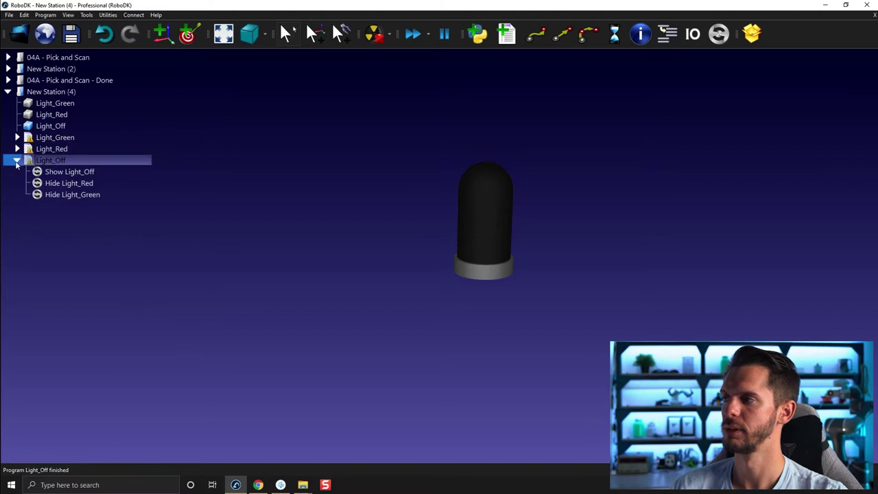
{"action": "left_click", "coordinate": [17, 160]}
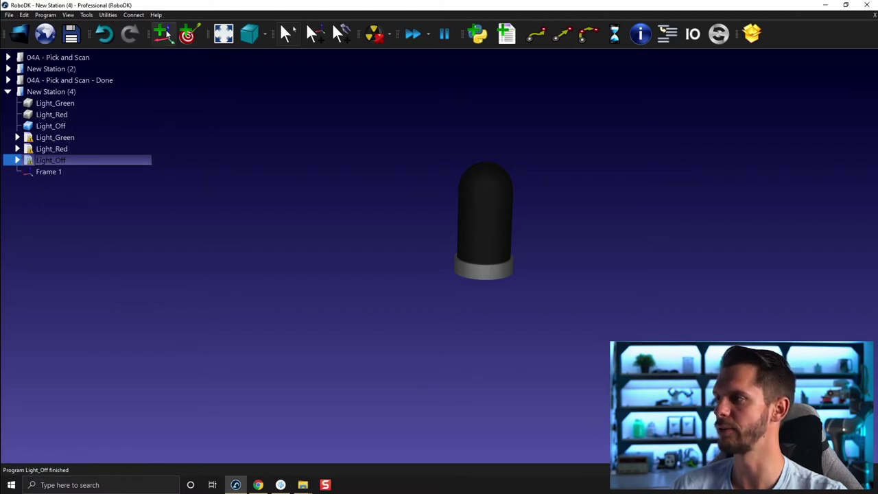
- Rename Frame 1 to Light
{"action": "left_click", "coordinate": [59, 172]}
{"action": "key", "text": "F2"}
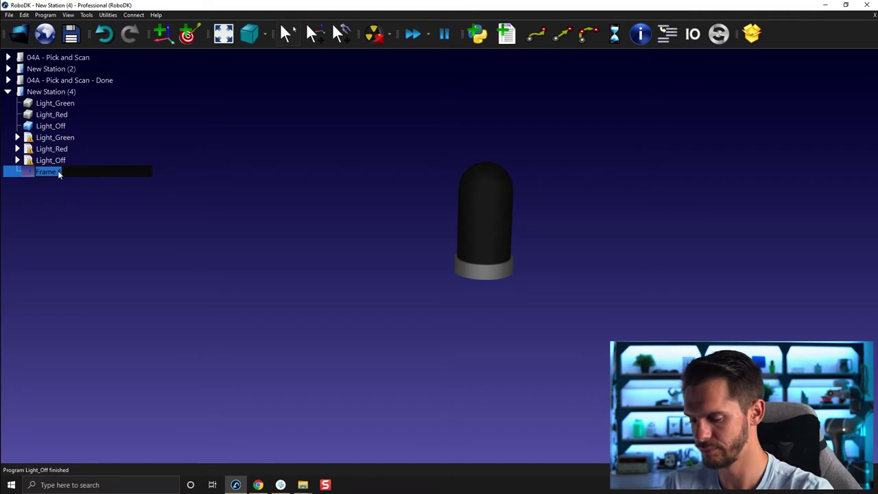
{"action": "type", "text": "Light"}
{"action": "key", "text": "Return"}
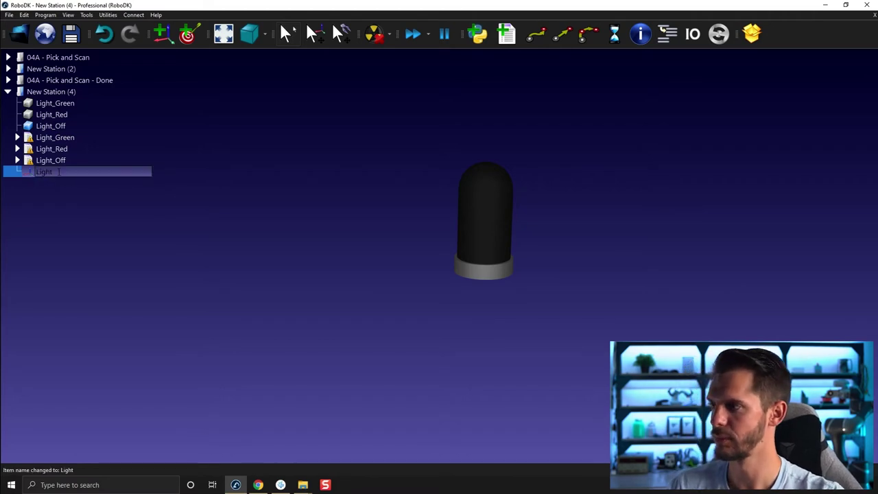
- Reset the Light frame's position to zero
{"action": "double_click", "coordinate": [73, 172]}
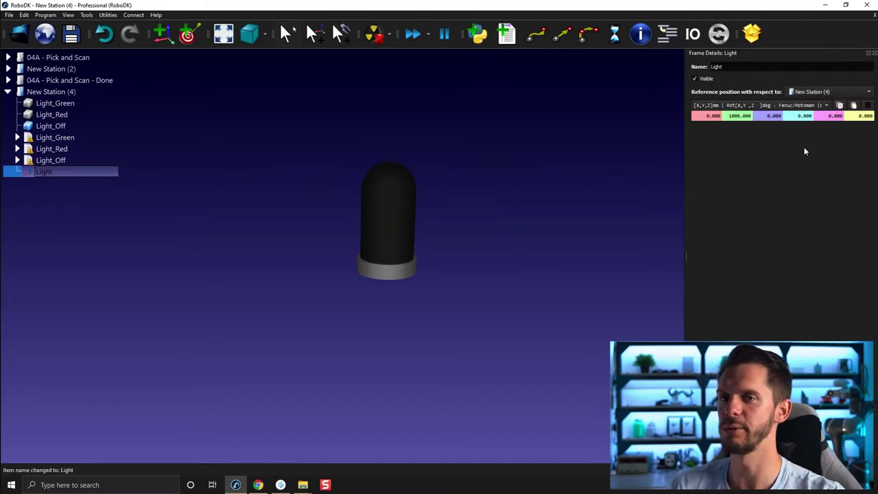
{"action": "right_click", "coordinate": [83, 171]}
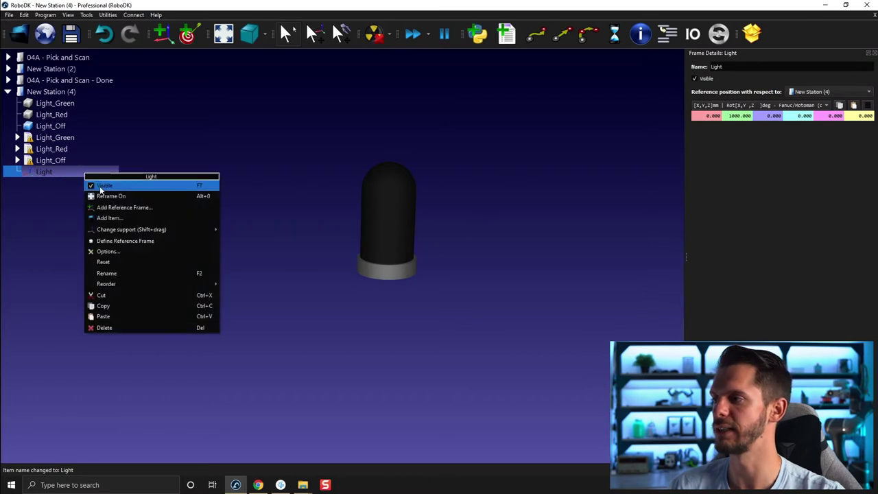
{"action": "left_click", "coordinate": [111, 262]}
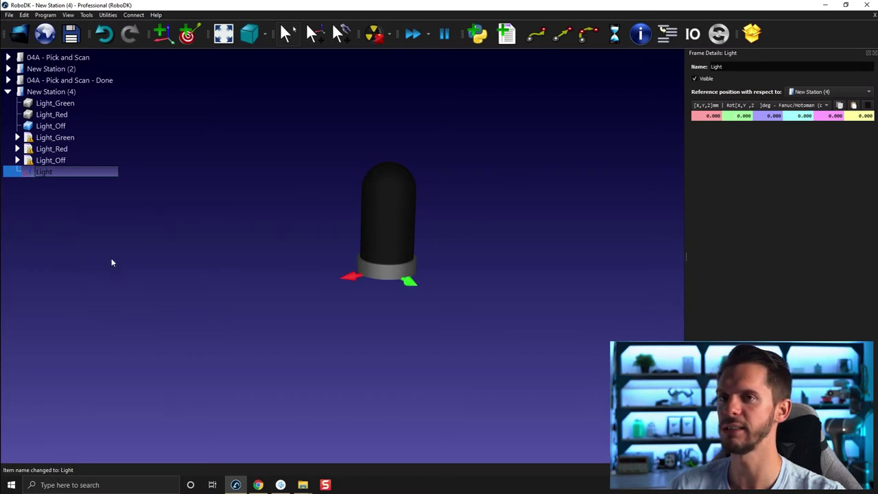
{"action": "left_click", "coordinate": [876, 53]}
- Attach Light_Green, Light_Red and Light_Off to the Light frame
{"action": "left_click", "coordinate": [107, 102]}
{"action": "left_click", "coordinate": [80, 126], "text": "shift"}
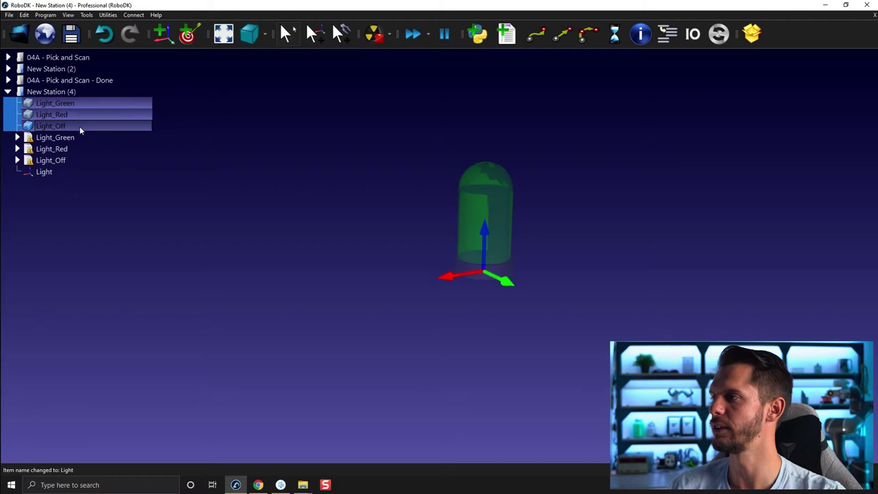
{"action": "right_click", "coordinate": [55, 124]}
{"action": "mouse_move", "coordinate": [94, 163]}
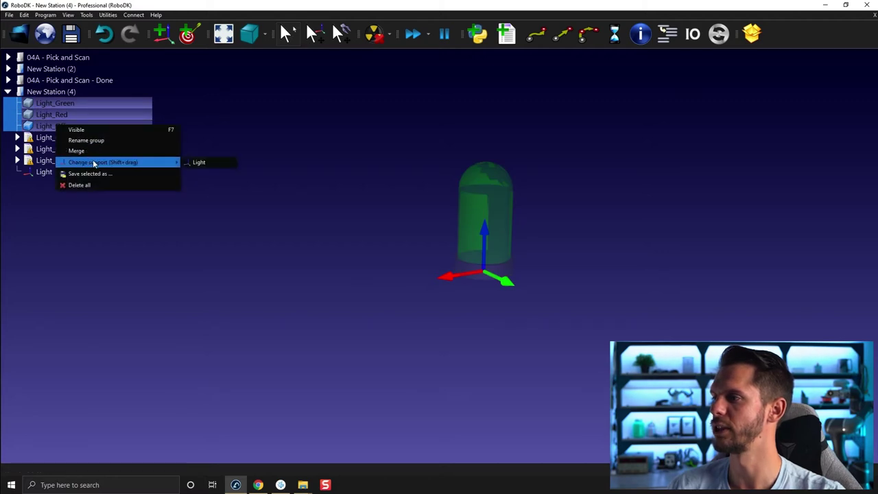
{"action": "left_click", "coordinate": [195, 163]}
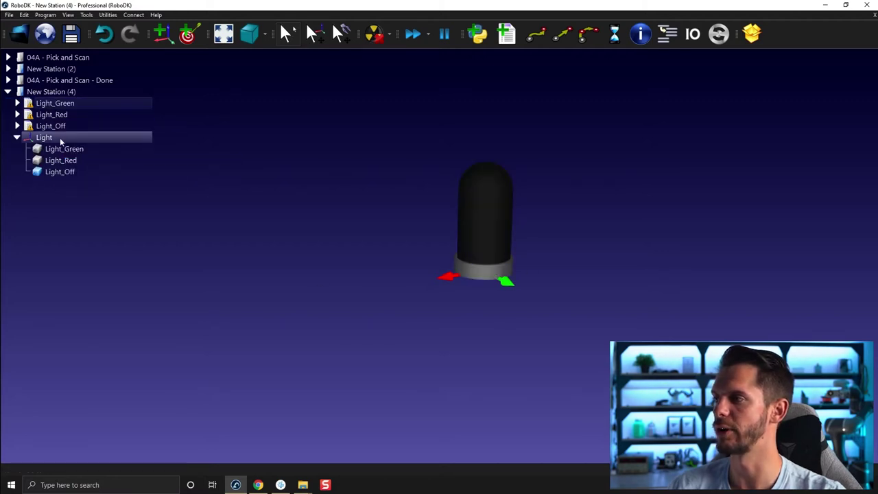
- Move the light, run the red, off and green programs, then reset the Light frame
{"action": "left_click_drag", "start_coordinate": [484, 268], "coordinate": [528, 276], "text": "alt"}
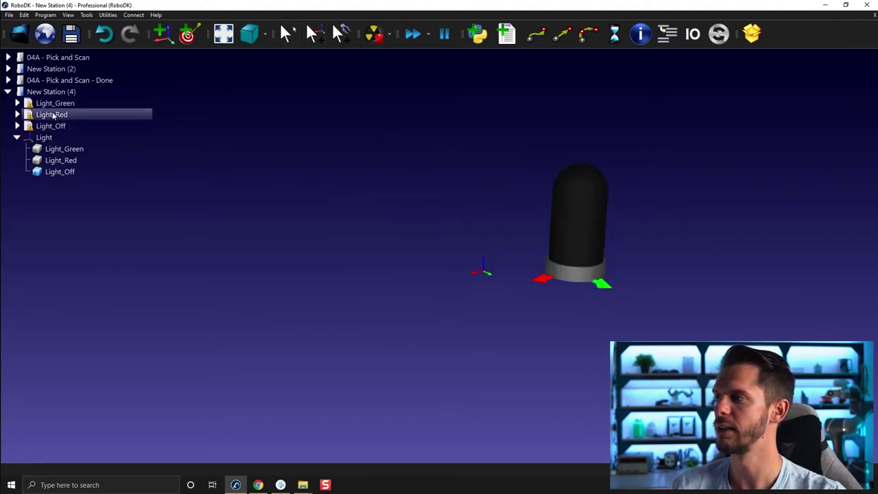
{"action": "double_click", "coordinate": [53, 115]}
{"action": "double_click", "coordinate": [50, 125]}
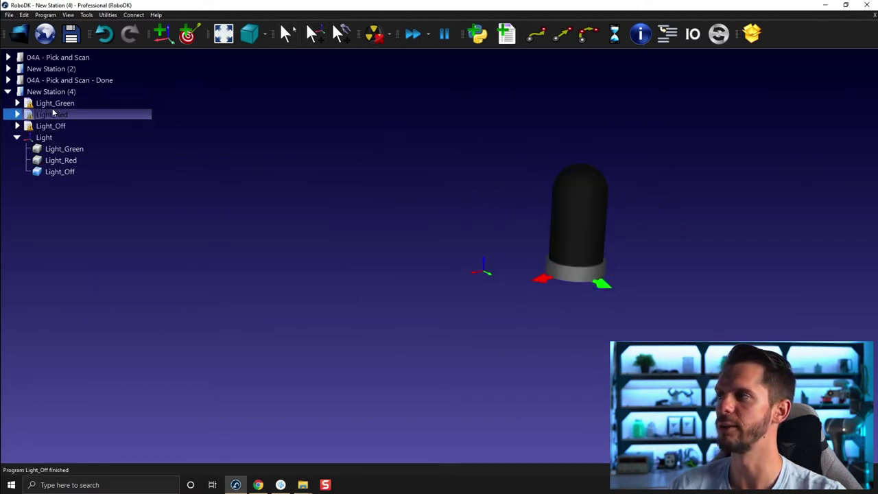
{"action": "double_click", "coordinate": [55, 103]}
{"action": "key", "text": "alt"}
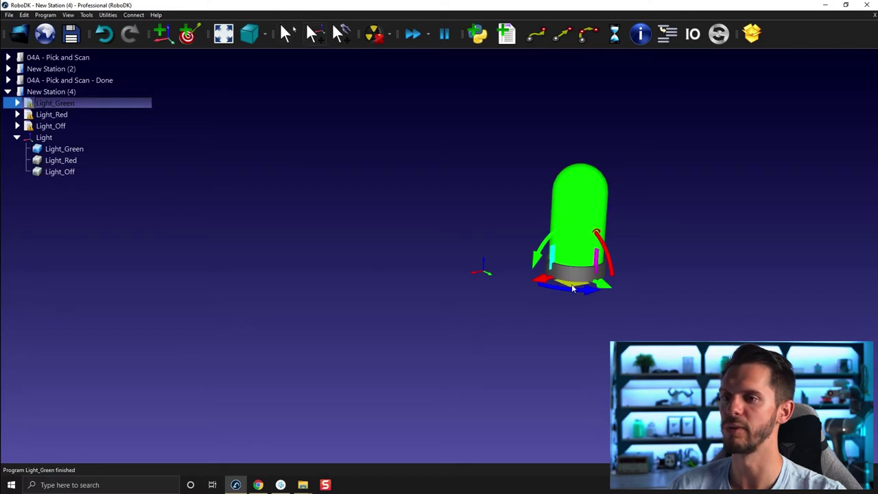
{"action": "left_click_drag", "start_coordinate": [572, 288], "coordinate": [445, 275], "text": "alt"}
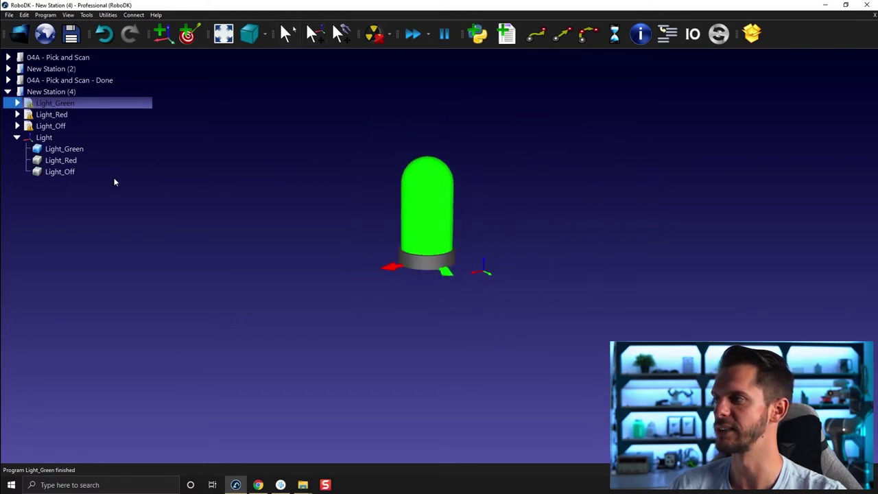
{"action": "right_click", "coordinate": [33, 137]}
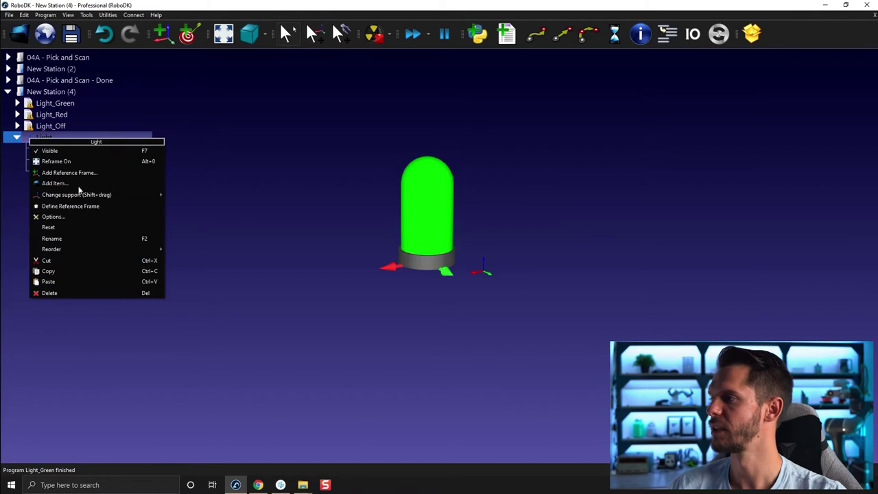
{"action": "left_click", "coordinate": [68, 227]}
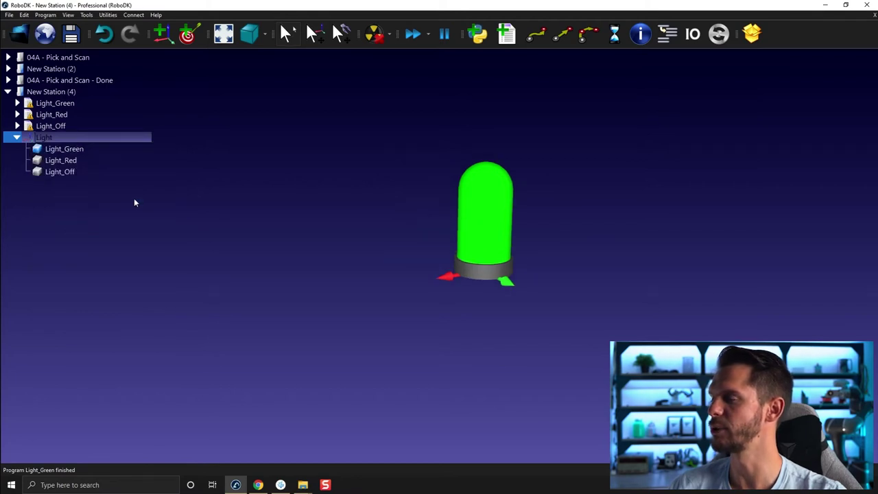
- Copy the three light programs and the Light object into 04A - Pick and Scan
{"action": "left_click", "coordinate": [17, 137]}
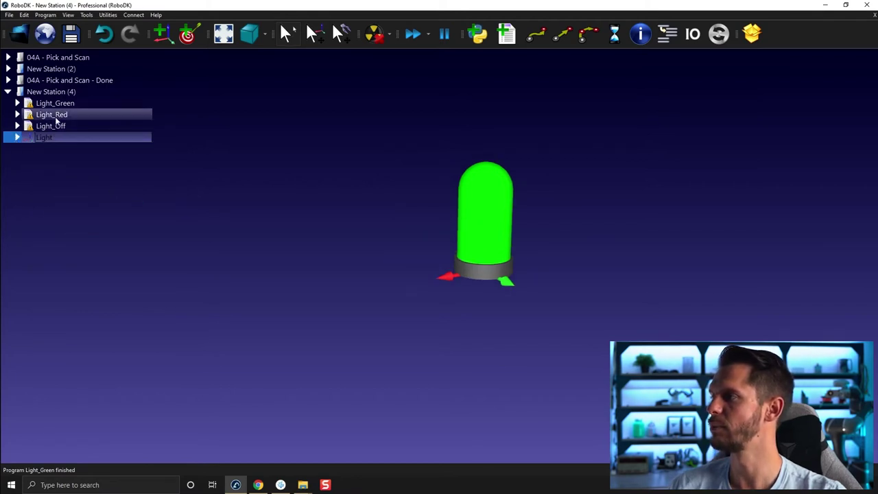
{"action": "left_click", "coordinate": [54, 103]}
{"action": "left_click", "coordinate": [52, 139], "text": "shift"}
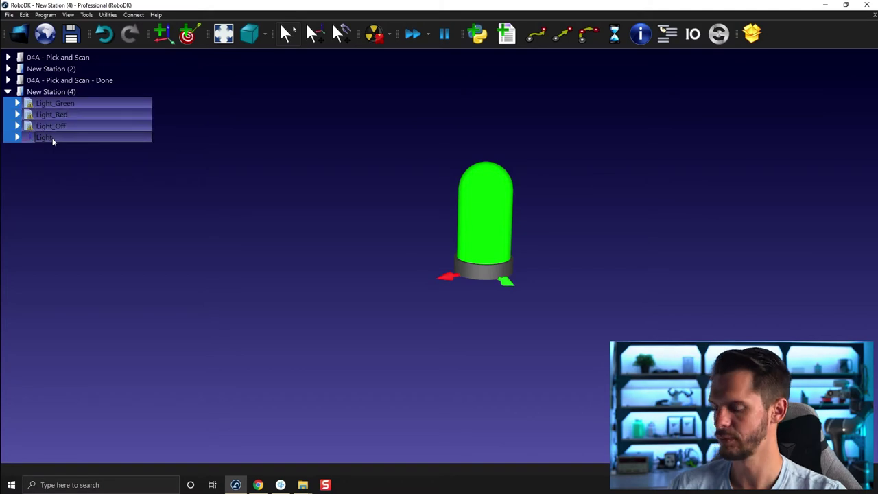
{"action": "left_click", "coordinate": [65, 58]}
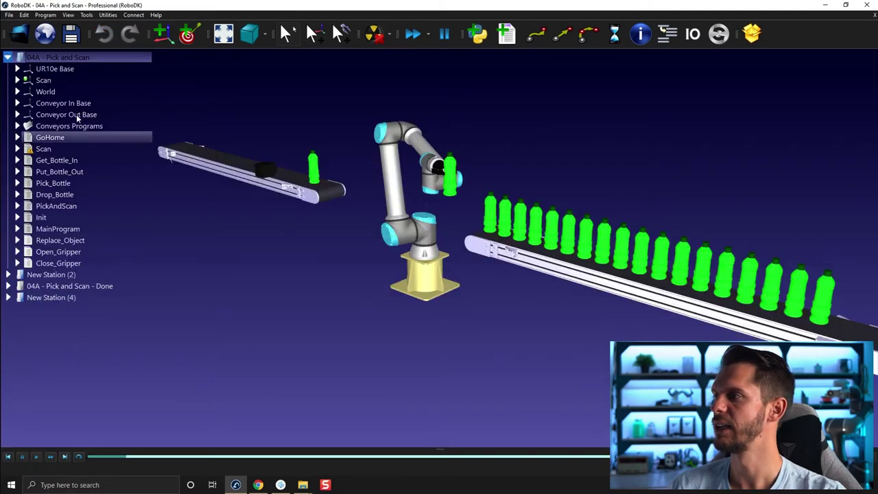
{"action": "key", "text": "ctrl+v"}
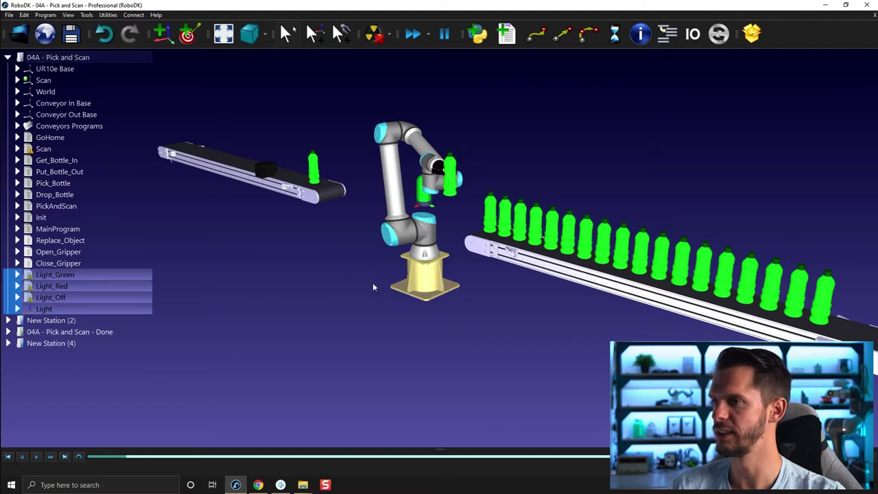
- Place the light left of the robot, beside the incoming conveyor
{"action": "left_click", "coordinate": [342, 277]}
{"action": "mouse_move", "coordinate": [343, 276]}
{"action": "left_mouse_down"}
{"action": "mouse_move", "coordinate": [376, 308]}
{"action": "mouse_move", "coordinate": [364, 309]}
{"action": "mouse_move", "coordinate": [364, 274]}
{"action": "mouse_move", "coordinate": [354, 270]}
{"action": "left_mouse_up"}
{"action": "scroll", "coordinate": [354, 271], "scroll_direction": "up", "scroll_amount": 4}
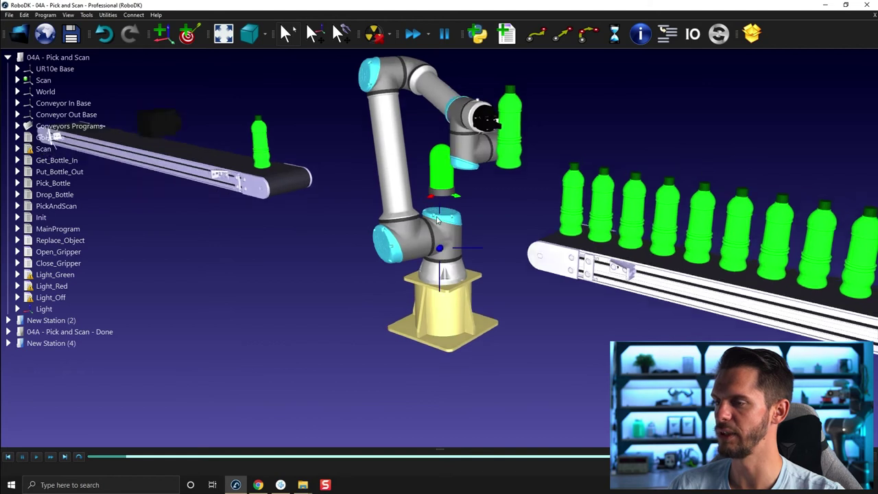
{"action": "mouse_move", "coordinate": [452, 220]}
{"action": "left_mouse_down"}
{"action": "mouse_move", "coordinate": [467, 215]}
{"action": "mouse_move", "coordinate": [454, 214]}
{"action": "left_mouse_up"}
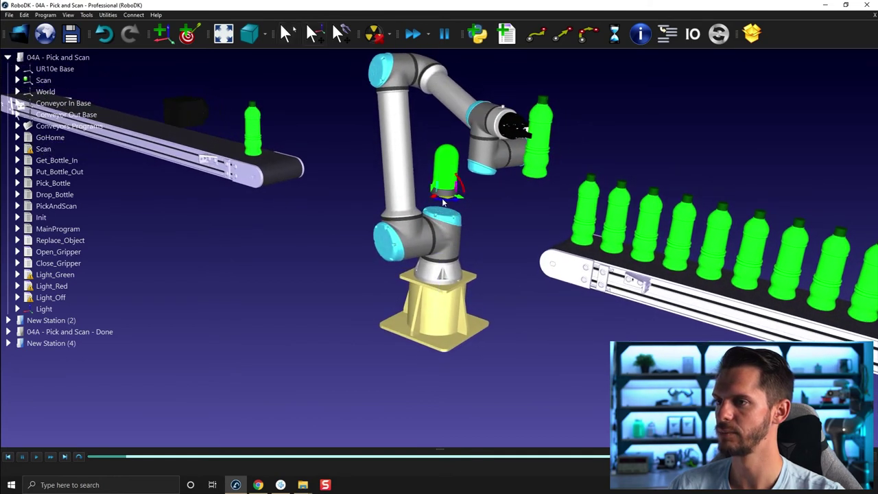
{"action": "left_click_drag", "start_coordinate": [447, 201], "coordinate": [546, 289], "text": "alt"}
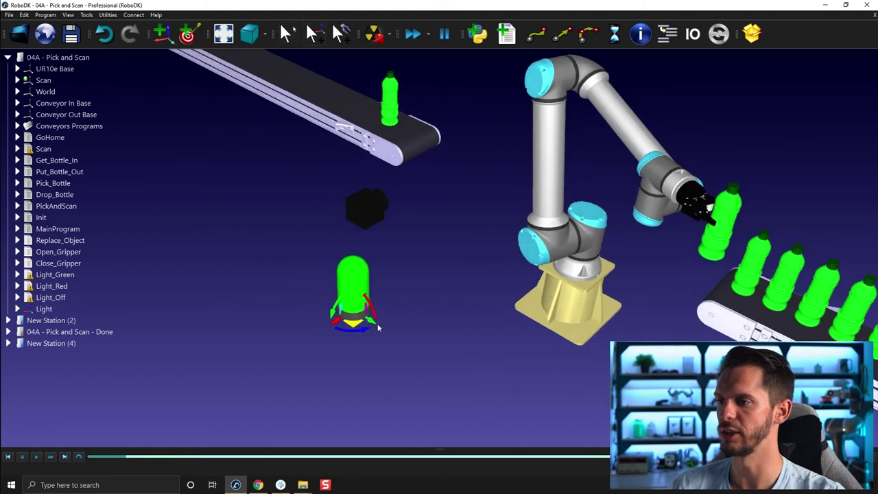
{"action": "left_click_drag", "start_coordinate": [354, 327], "coordinate": [249, 220], "text": "alt"}
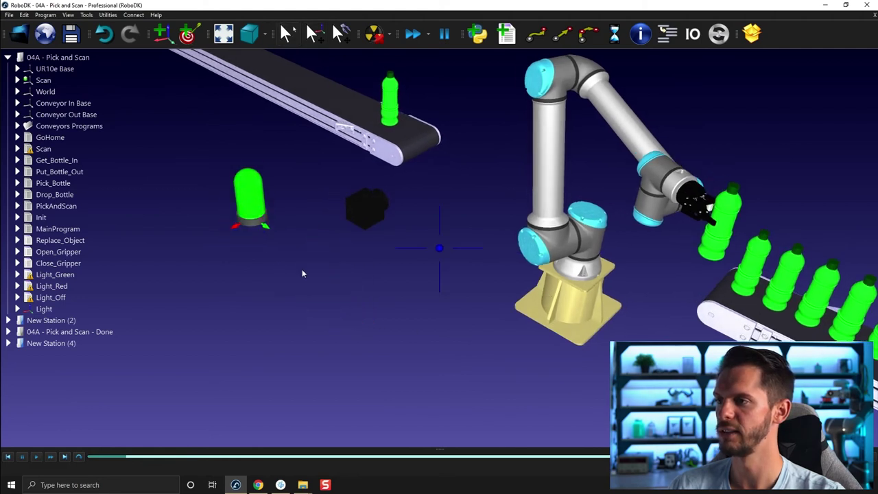
{"action": "left_click_drag", "start_coordinate": [302, 271], "coordinate": [311, 253]}
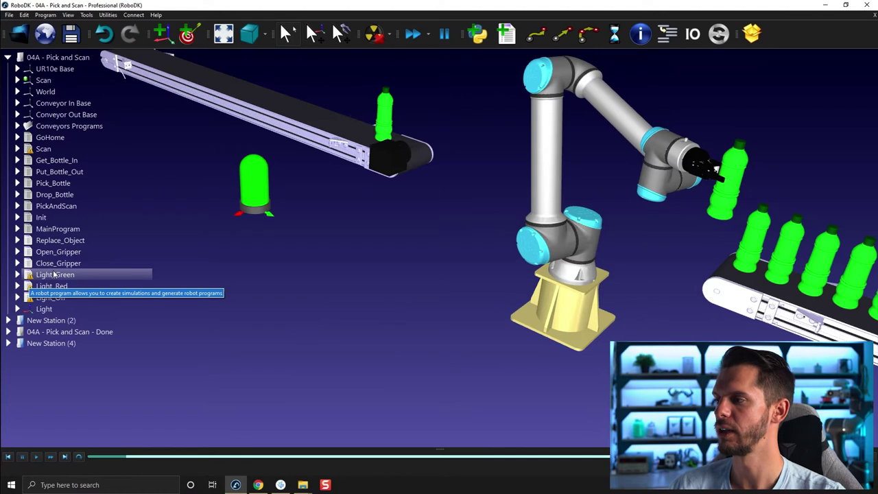
{"action": "left_click", "coordinate": [54, 273]}
- Assign Light_Green, Light_Red and Light_Off to Conveyor In and expand Light_Green's instructions
{"action": "left_click", "coordinate": [56, 297], "text": "shift"}
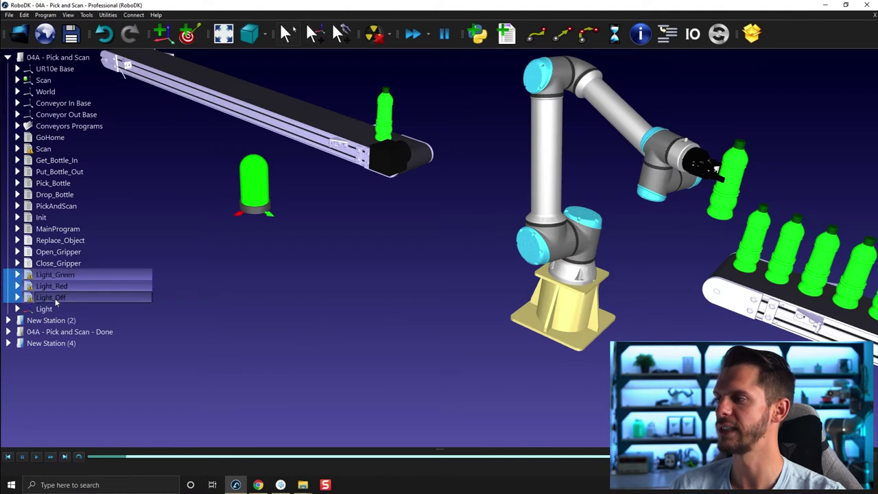
{"action": "right_click", "coordinate": [56, 300]}
{"action": "mouse_move", "coordinate": [114, 371]}
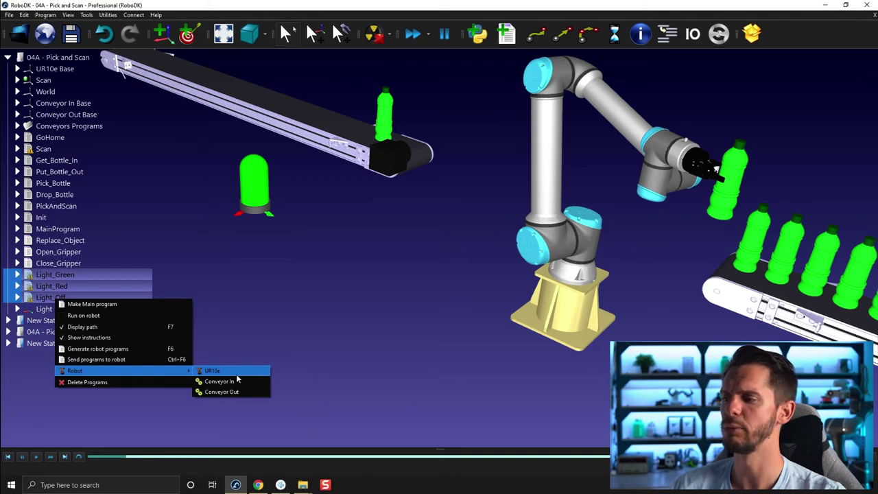
{"action": "left_click", "coordinate": [236, 379]}
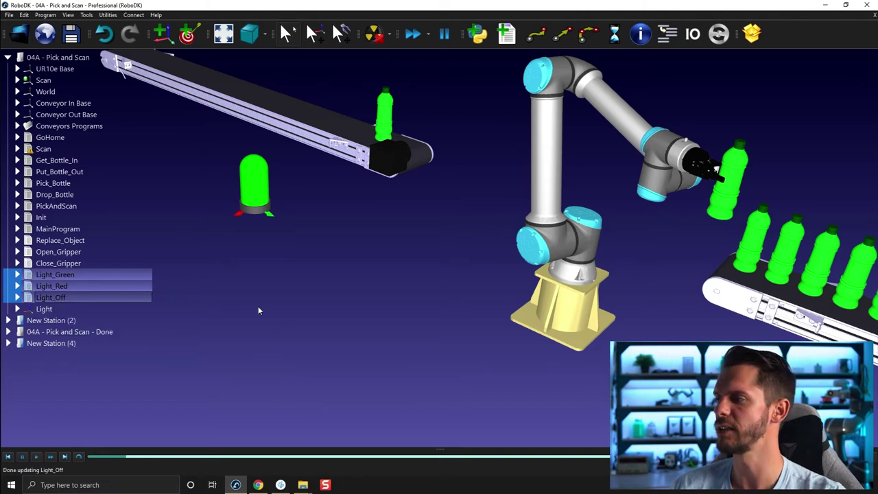
{"action": "left_click", "coordinate": [258, 310]}
{"action": "left_click", "coordinate": [18, 275]}
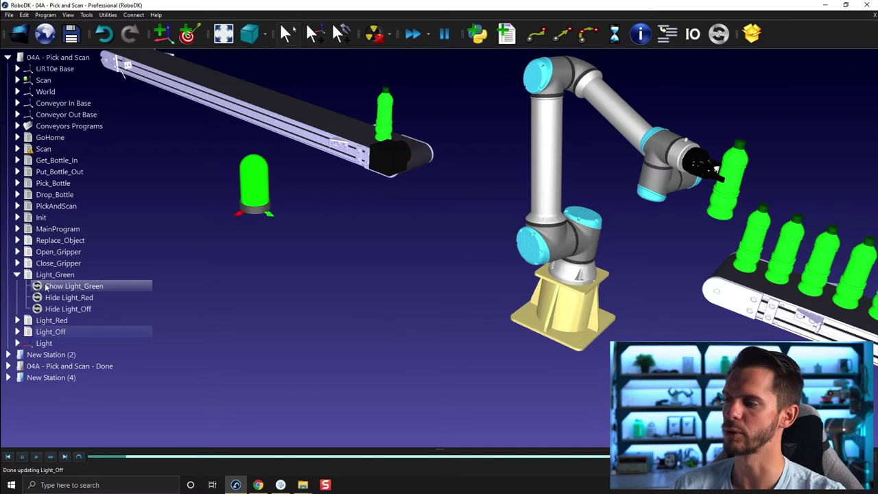
- In the Light_Green program, point Show Light_Green, Hide Light_Red and Hide Light_Off at their matching light objects
{"action": "right_click", "coordinate": [47, 286]}
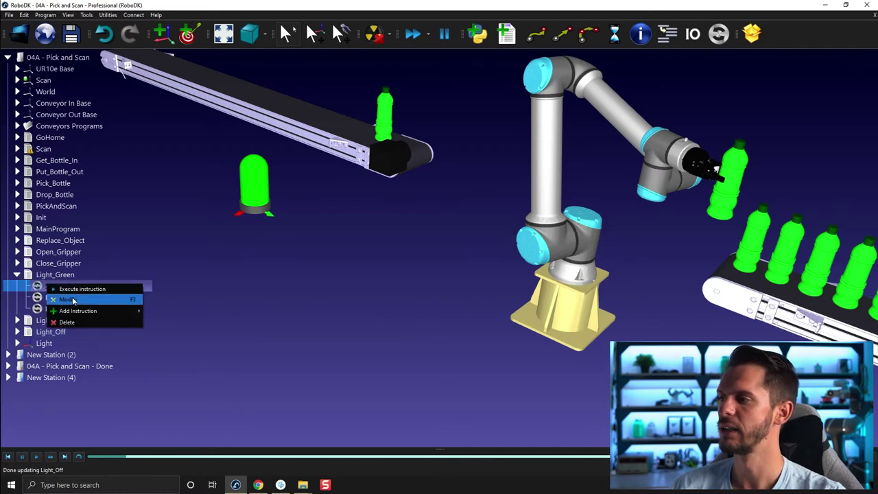
{"action": "left_click", "coordinate": [69, 300]}
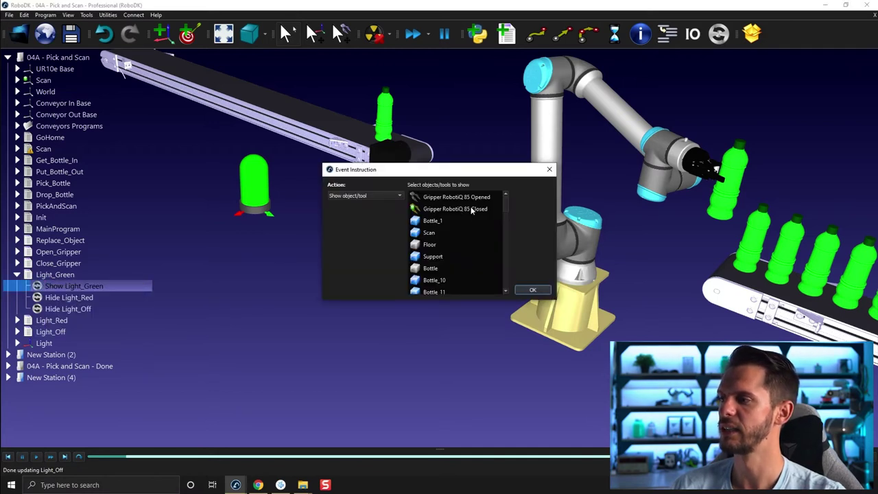
{"action": "scroll", "coordinate": [472, 210], "scroll_direction": "down", "scroll_amount": 10}
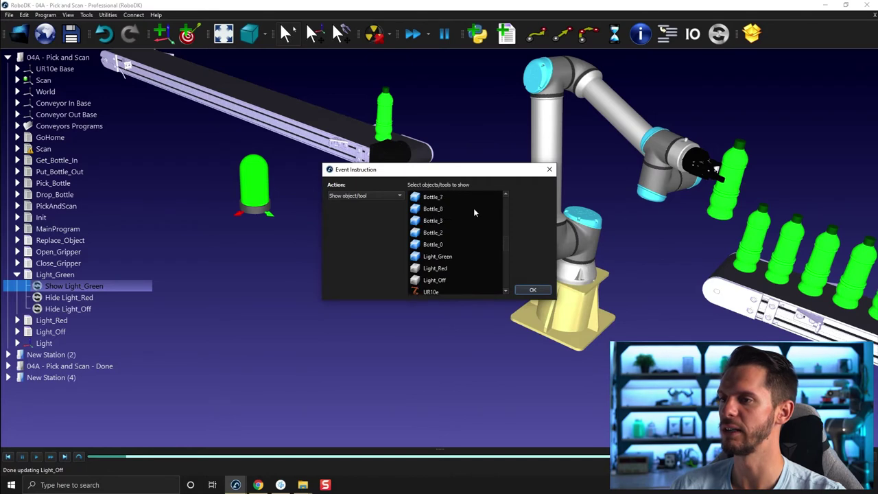
{"action": "scroll", "coordinate": [473, 211], "scroll_direction": "down", "scroll_amount": 1}
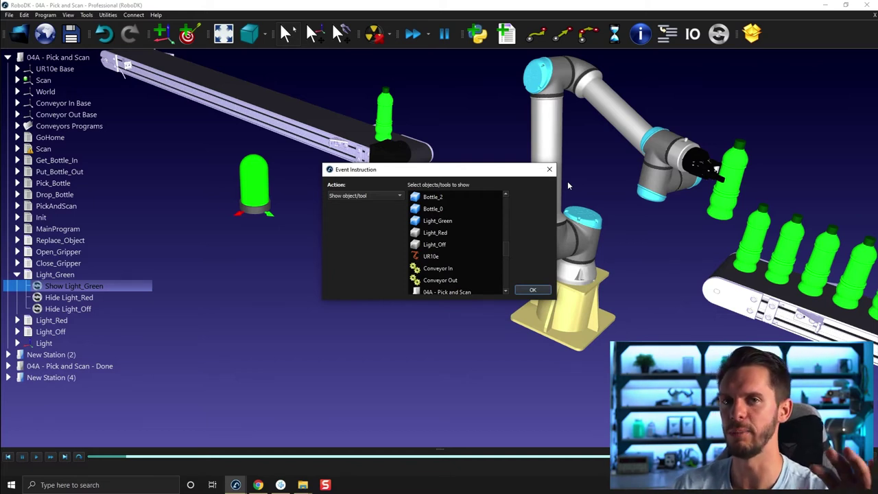
{"action": "left_click", "coordinate": [433, 220]}
{"action": "left_click", "coordinate": [540, 291]}
{"action": "right_click", "coordinate": [120, 298]}
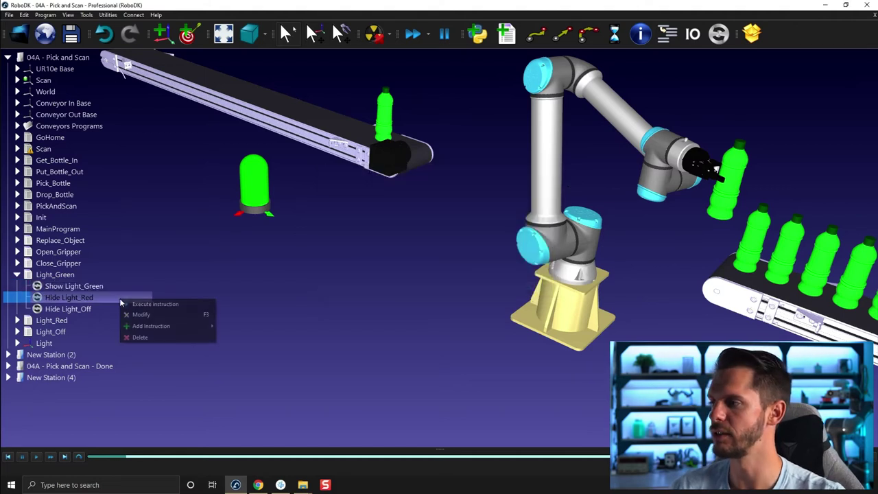
{"action": "left_click", "coordinate": [144, 320]}
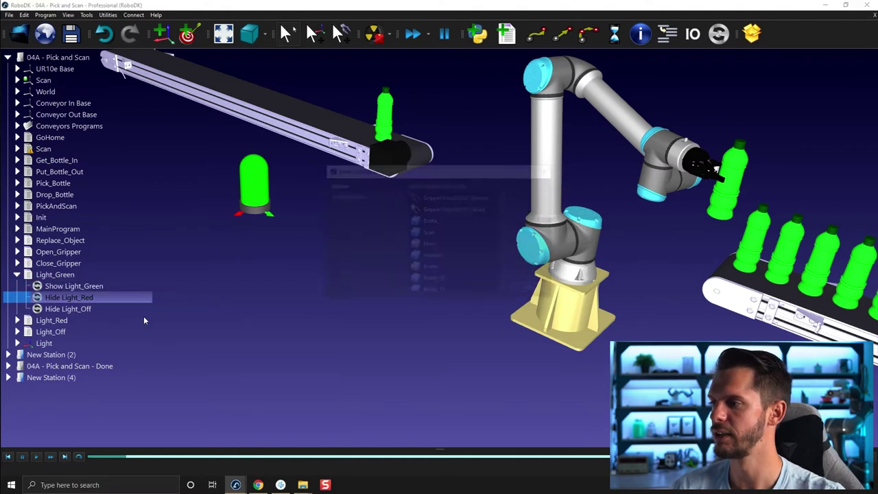
{"action": "scroll", "coordinate": [442, 224], "scroll_direction": "down", "scroll_amount": 6}
{"action": "left_click", "coordinate": [445, 234]}
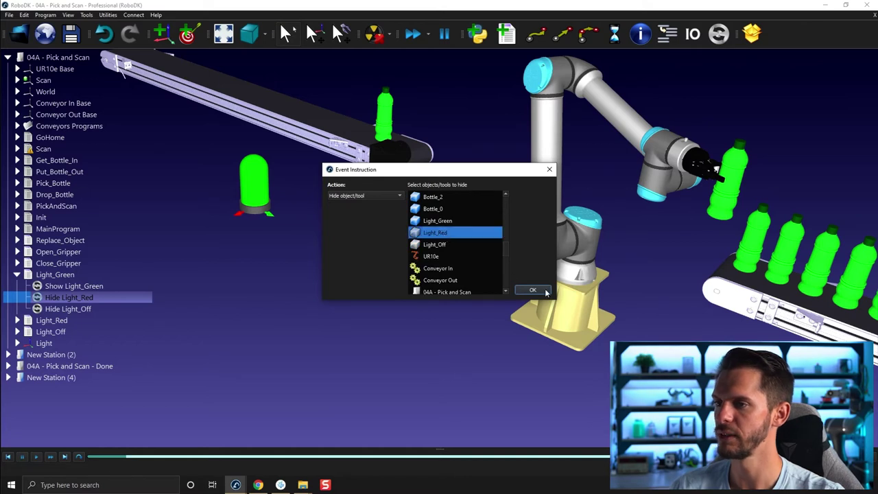
{"action": "left_click", "coordinate": [532, 289]}
{"action": "right_click", "coordinate": [113, 309]}
{"action": "left_click", "coordinate": [132, 323]}
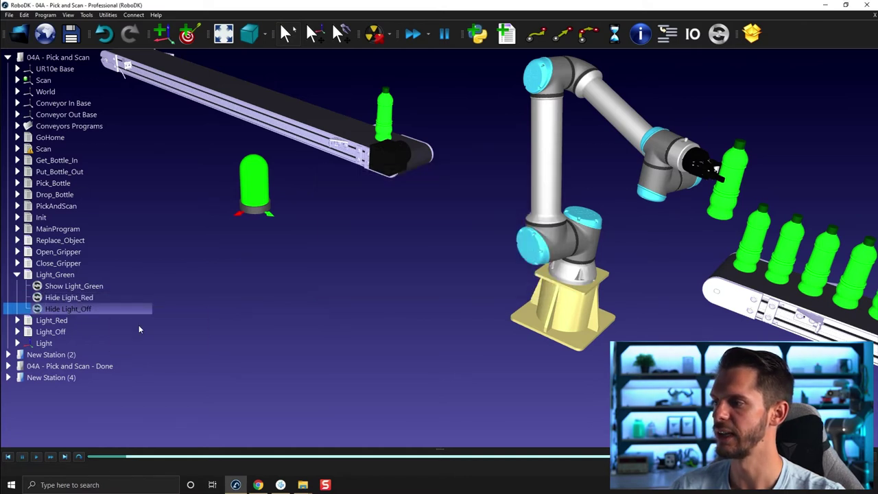
{"action": "scroll", "coordinate": [439, 240], "scroll_direction": "down", "scroll_amount": 6}
{"action": "left_click", "coordinate": [436, 245]}
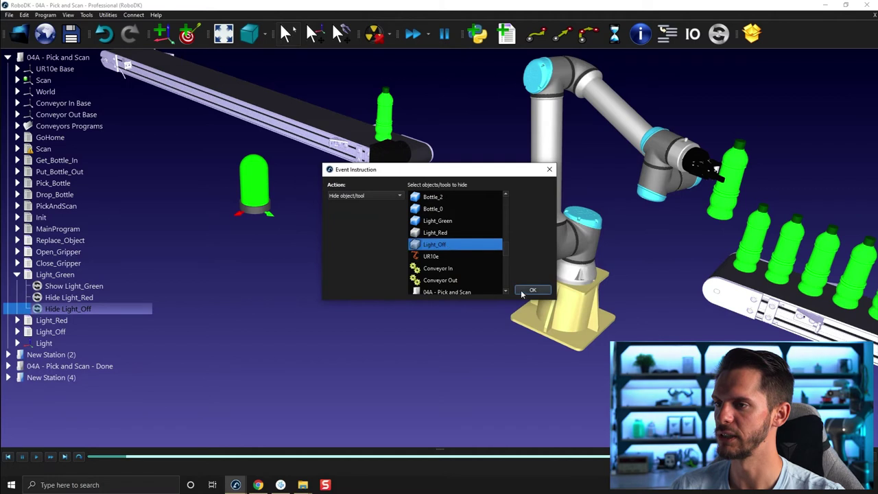
{"action": "left_click", "coordinate": [532, 289]}
- In the Light_Red program, point Show Light_Red, Hide Light_Green and Hide Light_Off at their matching light objects
{"action": "left_click", "coordinate": [17, 320]}
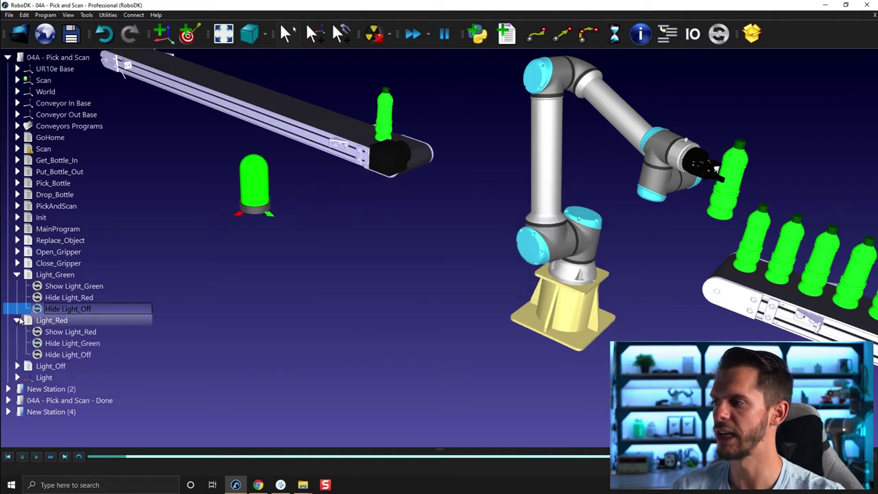
{"action": "left_click", "coordinate": [85, 330]}
{"action": "right_click", "coordinate": [85, 330]}
{"action": "left_click", "coordinate": [105, 346]}
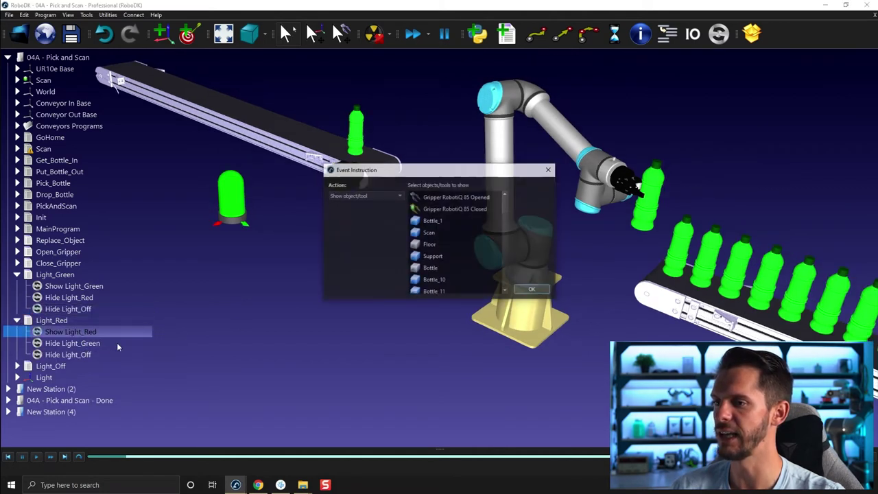
{"action": "scroll", "coordinate": [446, 243], "scroll_direction": "down", "scroll_amount": 4}
{"action": "scroll", "coordinate": [449, 245], "scroll_direction": "up", "scroll_amount": 2}
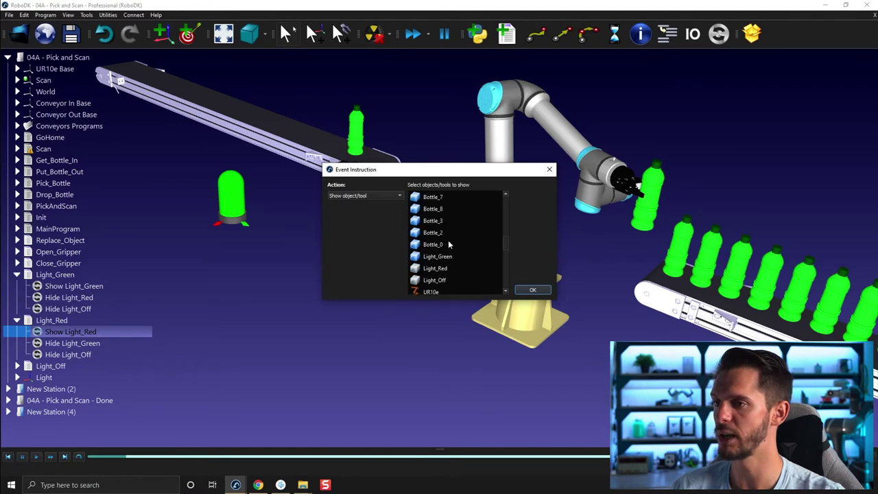
{"action": "left_click", "coordinate": [439, 268]}
{"action": "left_click", "coordinate": [532, 289]}
{"action": "left_click", "coordinate": [103, 343]}
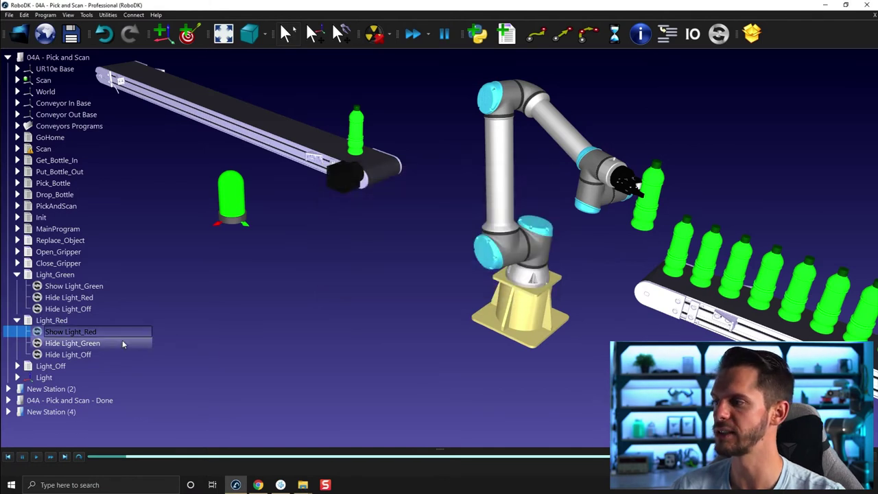
{"action": "right_click", "coordinate": [122, 343]}
{"action": "left_click", "coordinate": [143, 356]}
{"action": "scroll", "coordinate": [444, 247], "scroll_direction": "down", "scroll_amount": 3}
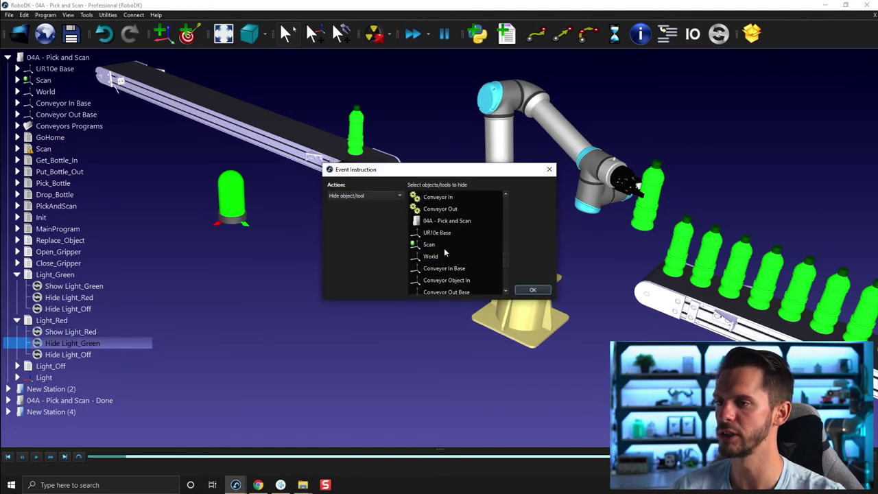
{"action": "scroll", "coordinate": [444, 247], "scroll_direction": "up", "scroll_amount": 2}
{"action": "left_click", "coordinate": [453, 221]}
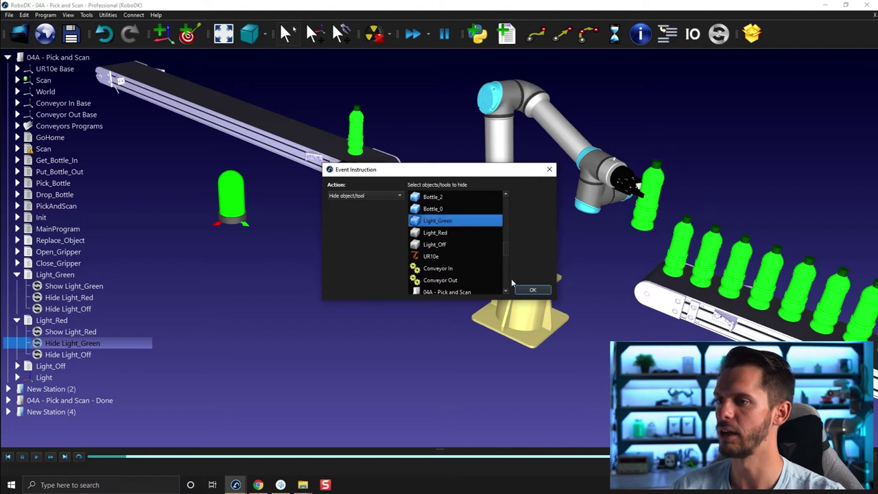
{"action": "left_click", "coordinate": [532, 289]}
{"action": "left_click", "coordinate": [96, 354]}
{"action": "right_click", "coordinate": [96, 354]}
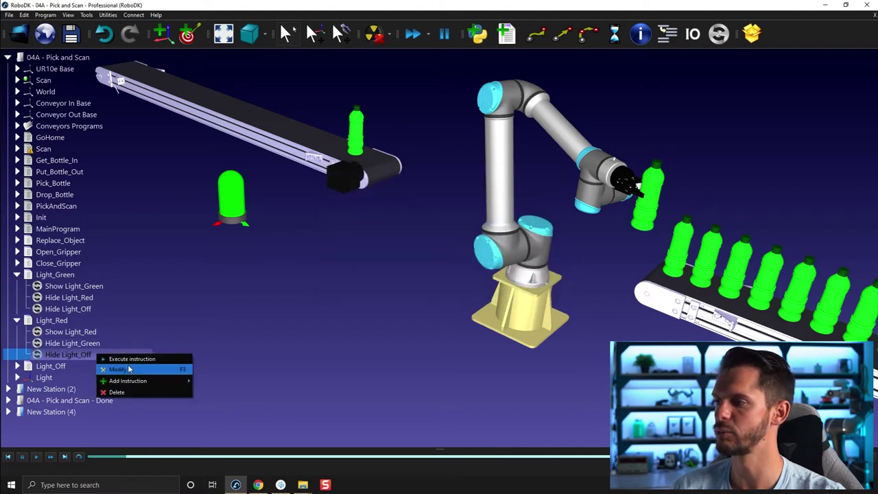
{"action": "left_click", "coordinate": [123, 365]}
{"action": "scroll", "coordinate": [443, 235], "scroll_direction": "down", "scroll_amount": 3}
{"action": "scroll", "coordinate": [443, 235], "scroll_direction": "down", "scroll_amount": 5}
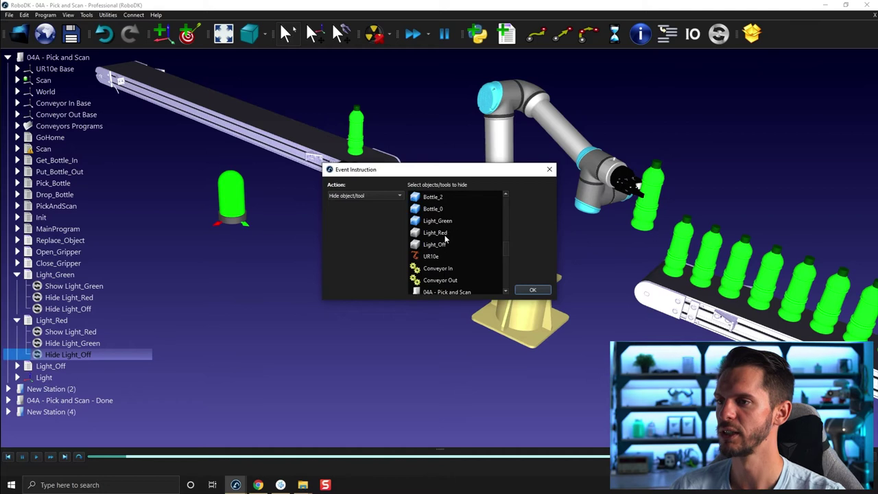
{"action": "left_click", "coordinate": [442, 244]}
{"action": "left_click", "coordinate": [532, 290]}
- In the Light_Off program, point Show Light_Off, Hide Light_Red and Hide Light_Green at their matching light objects
{"action": "left_click", "coordinate": [50, 365]}
{"action": "left_click", "coordinate": [16, 365]}
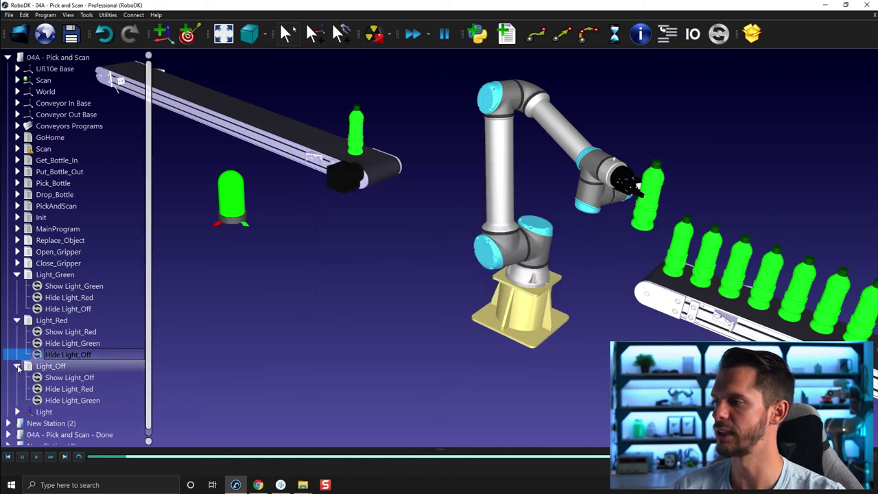
{"action": "scroll", "coordinate": [75, 370], "scroll_direction": "down", "scroll_amount": 2}
{"action": "right_click", "coordinate": [80, 373]}
{"action": "left_click", "coordinate": [100, 384]}
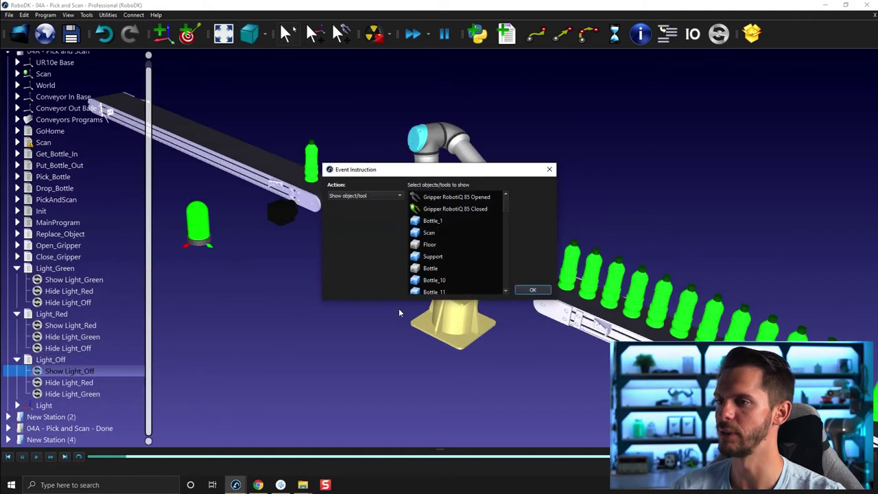
{"action": "scroll", "coordinate": [446, 252], "scroll_direction": "down", "scroll_amount": 8}
{"action": "scroll", "coordinate": [447, 254], "scroll_direction": "up", "scroll_amount": 1}
{"action": "left_click", "coordinate": [445, 245]}
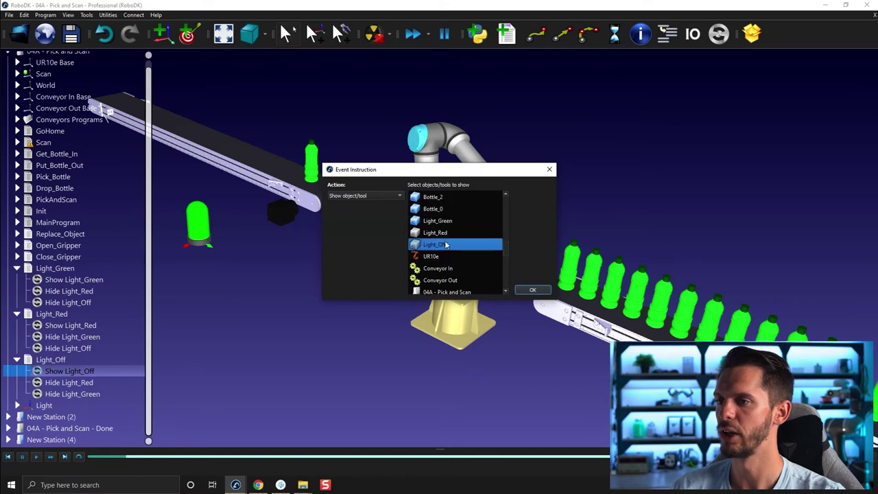
{"action": "left_click", "coordinate": [532, 290]}
{"action": "right_click", "coordinate": [81, 382]}
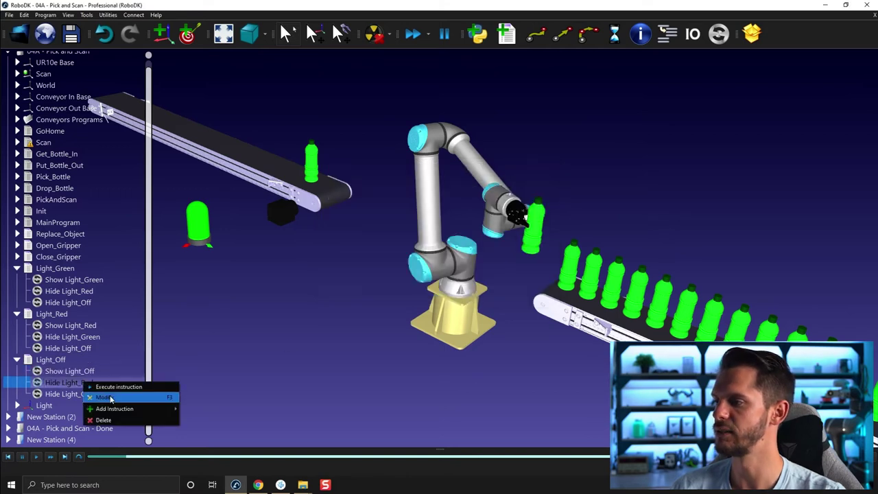
{"action": "left_click", "coordinate": [100, 394]}
{"action": "scroll", "coordinate": [435, 246], "scroll_direction": "down", "scroll_amount": 8}
{"action": "scroll", "coordinate": [443, 229], "scroll_direction": "up", "scroll_amount": 1}
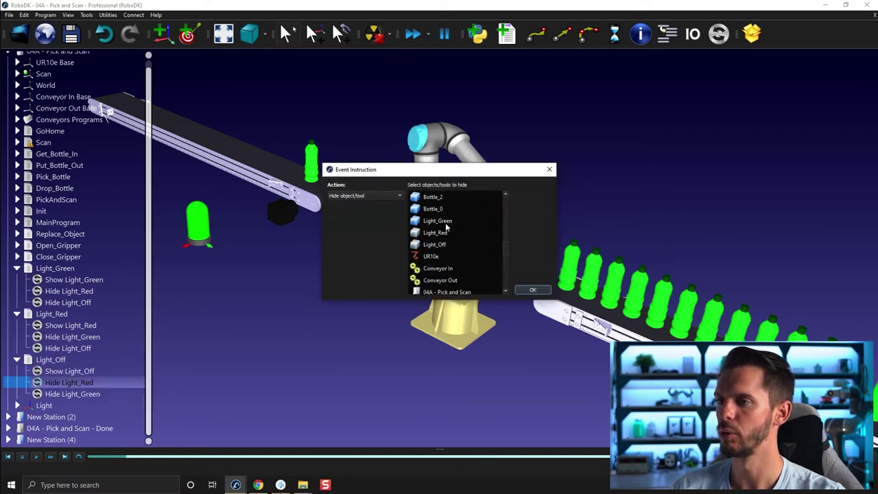
{"action": "left_click", "coordinate": [443, 233]}
{"action": "left_click", "coordinate": [519, 290]}
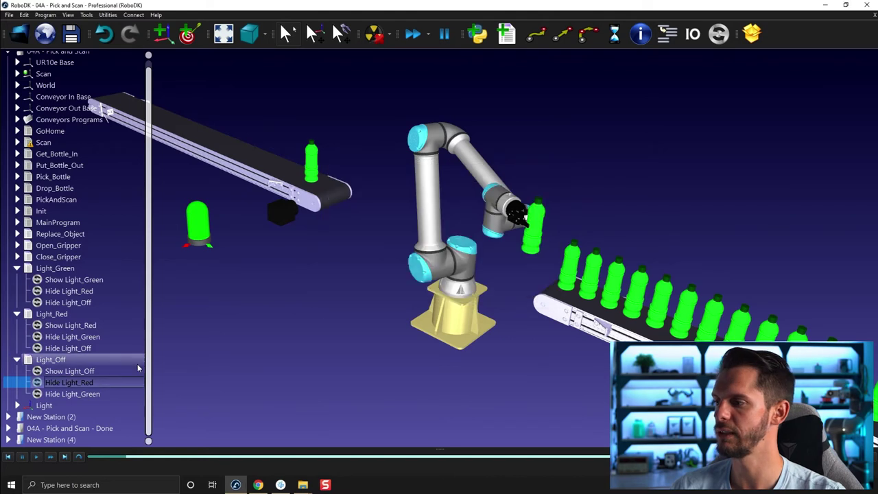
{"action": "right_click", "coordinate": [105, 393]}
{"action": "left_click", "coordinate": [121, 405]}
{"action": "scroll", "coordinate": [445, 249], "scroll_direction": "down", "scroll_amount": 9}
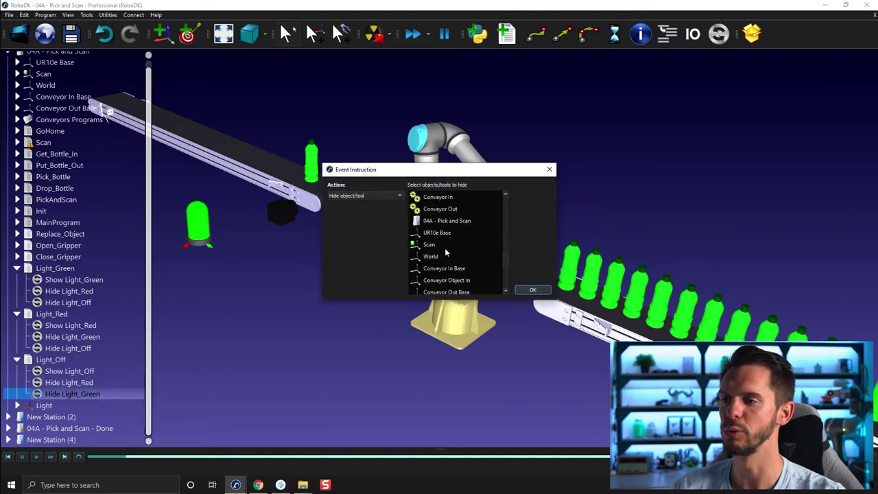
{"action": "scroll", "coordinate": [445, 254], "scroll_direction": "up", "scroll_amount": 2}
{"action": "left_click", "coordinate": [439, 221]}
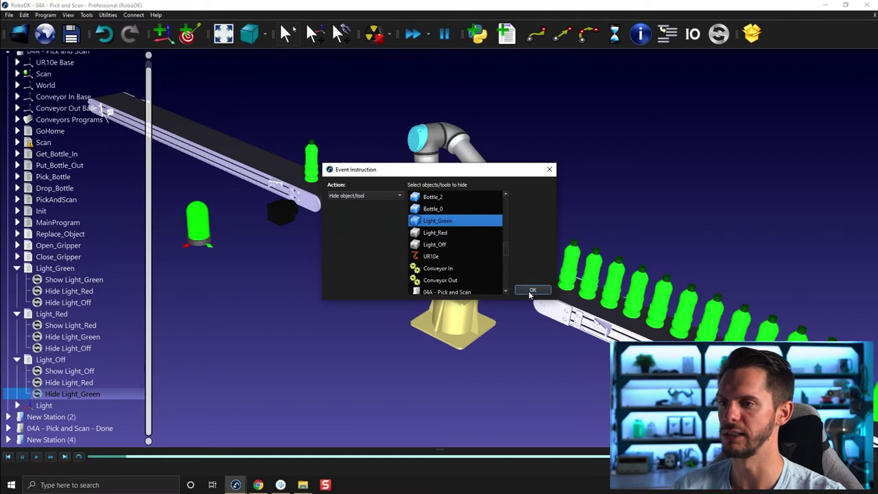
{"action": "left_click", "coordinate": [532, 290]}
{"action": "left_click", "coordinate": [15, 269]}
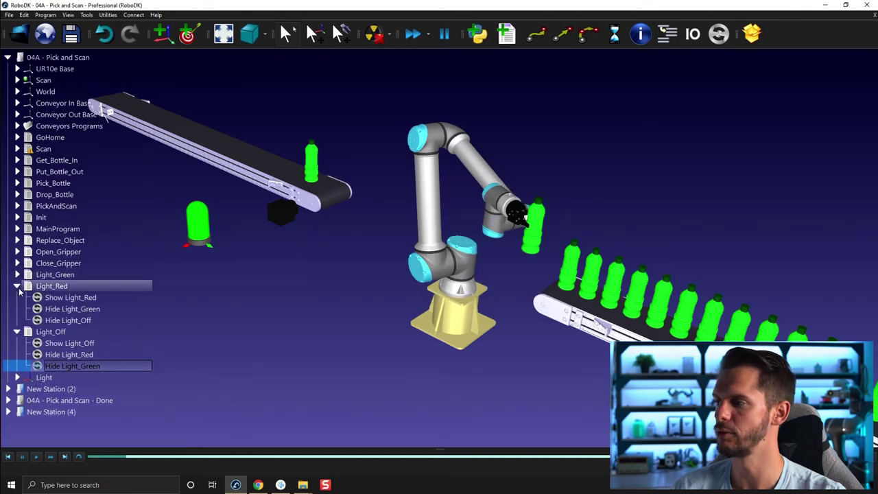
{"action": "left_click", "coordinate": [17, 285]}
- Run Light_Red, Light_Off and Light_Green to check the signal light turns red, black, then green
{"action": "left_click", "coordinate": [17, 296]}
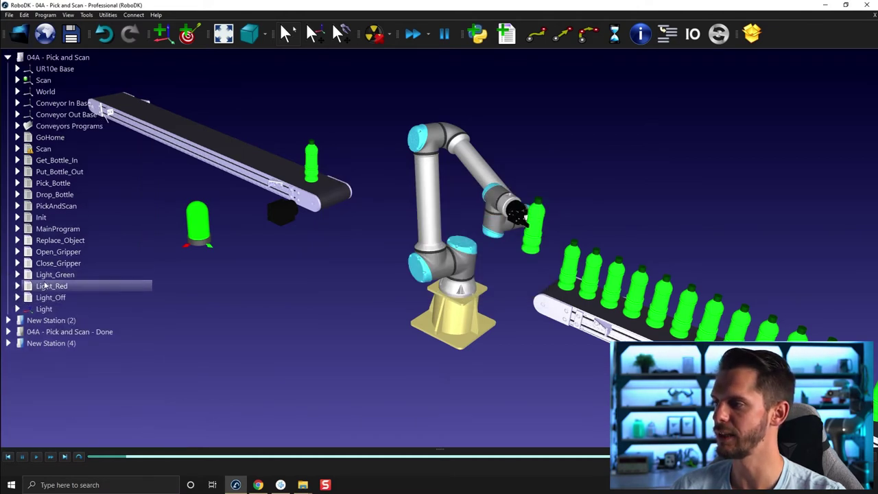
{"action": "double_click", "coordinate": [48, 286]}
{"action": "double_click", "coordinate": [49, 297]}
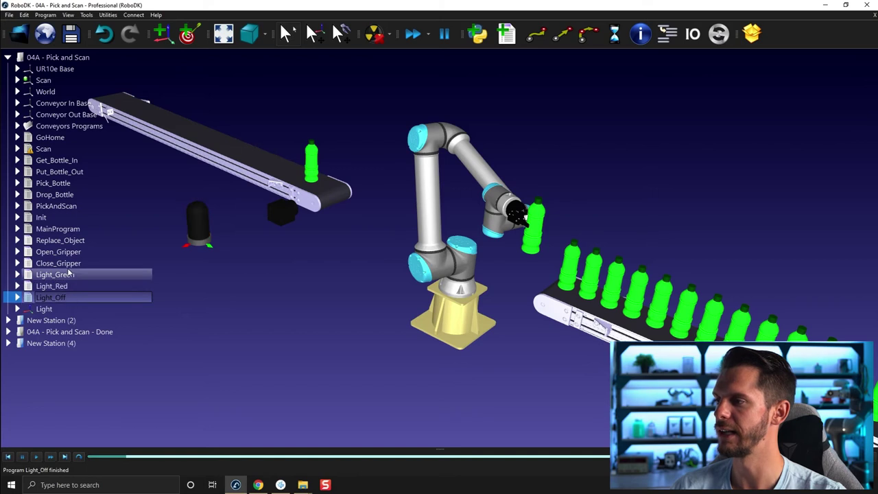
{"action": "double_click", "coordinate": [69, 274]}
- Create a new empty program, Prog19, in the Pick and Scan station
{"action": "middle_click_drag", "start_coordinate": [307, 242], "coordinate": [419, 240]}
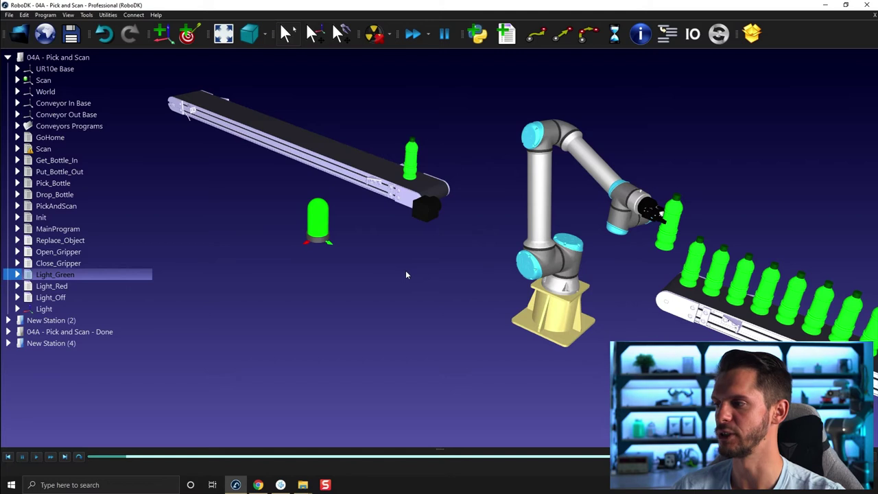
{"action": "left_click", "coordinate": [506, 33]}
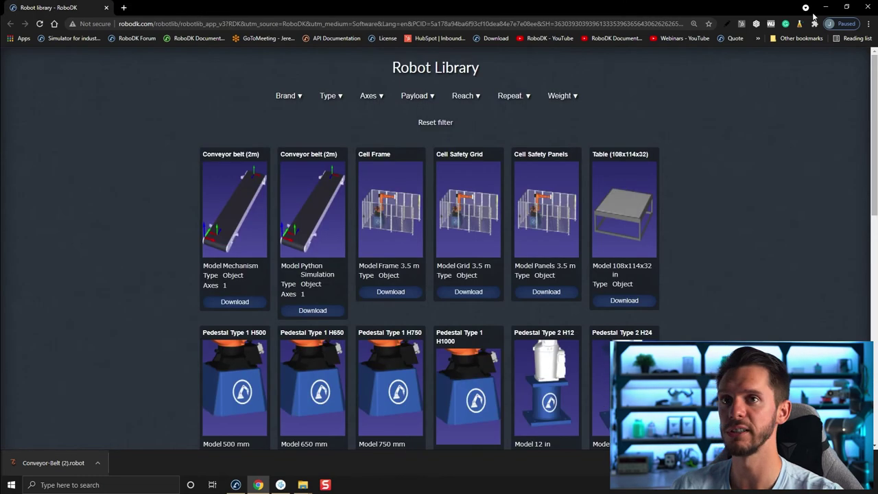
{"action": "left_click", "coordinate": [825, 7]}
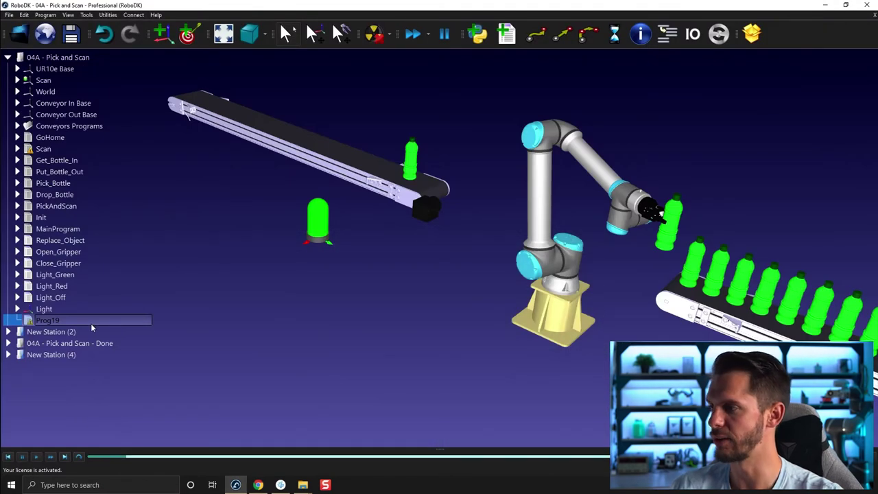
- Rename the new program Prog19 to 'Light_Signal'
{"action": "key", "text": "F2"}
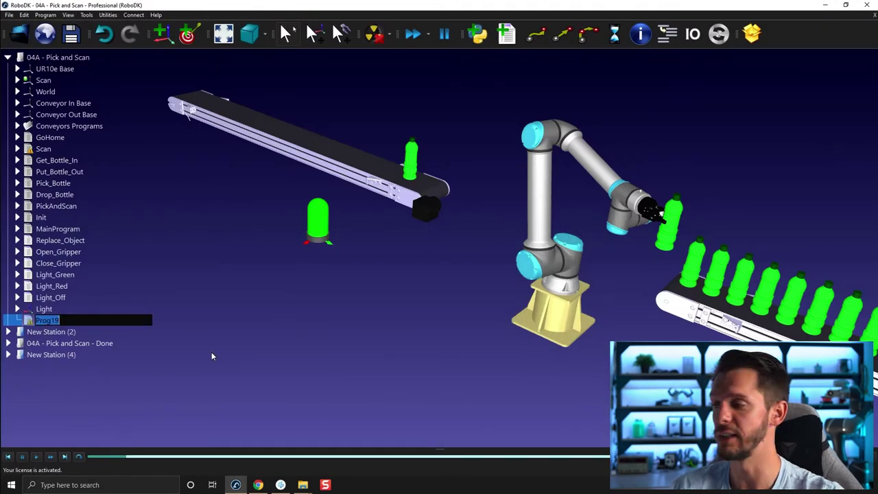
{"action": "type", "text": "Light"}
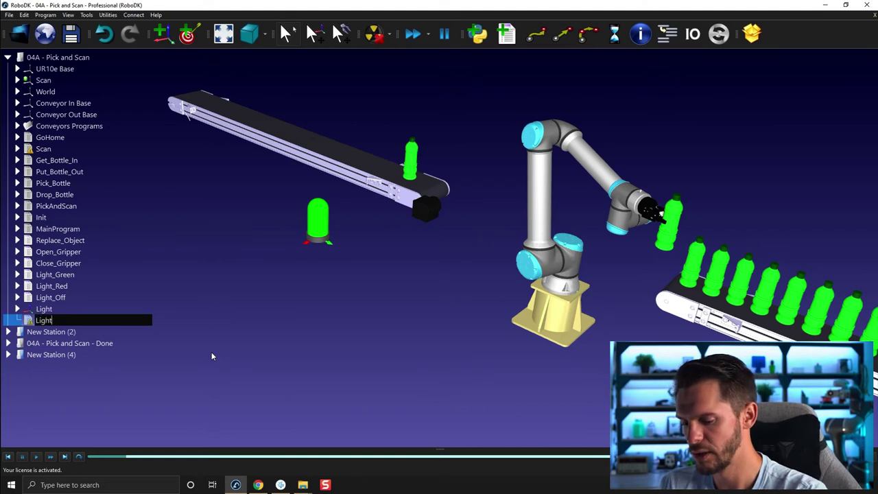
{"action": "type", "text": "_Signal"}
{"action": "key", "text": "Return"}
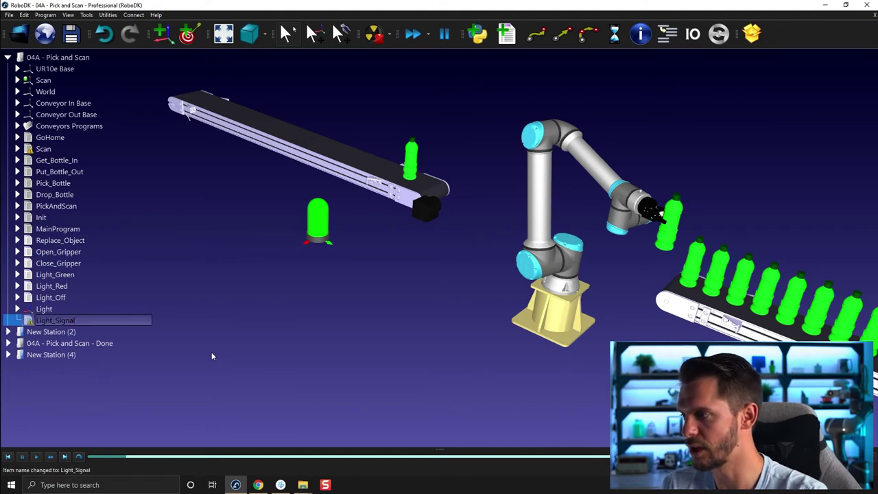
- Insert a program call instruction in Light_Signal listing Light_Red, Light_Green and Light_Off
{"action": "right_click", "coordinate": [80, 320]}
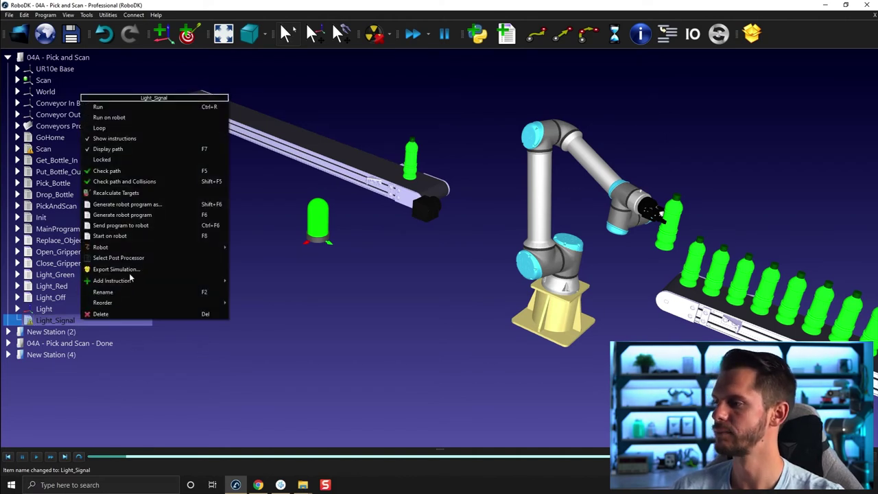
{"action": "mouse_move", "coordinate": [157, 281]}
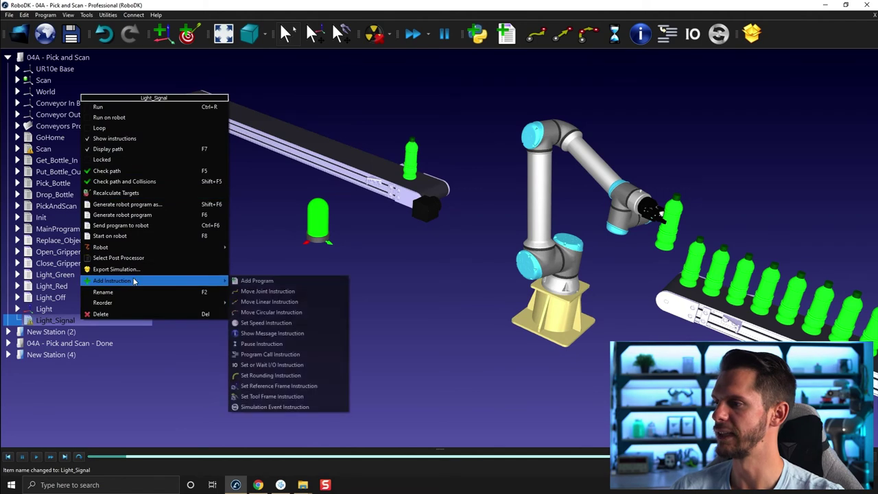
{"action": "left_click", "coordinate": [296, 354]}
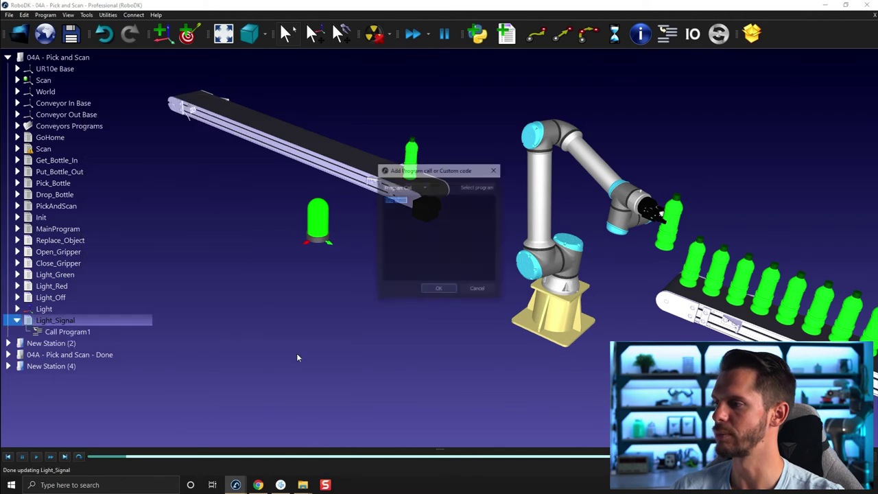
{"action": "left_click", "coordinate": [482, 187]}
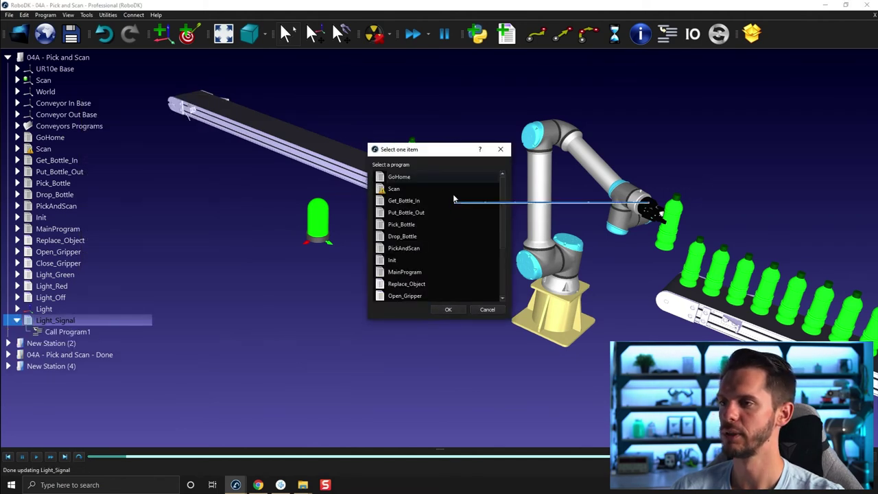
{"action": "scroll", "coordinate": [454, 196], "scroll_direction": "down", "scroll_amount": 3}
{"action": "left_click", "coordinate": [410, 249]}
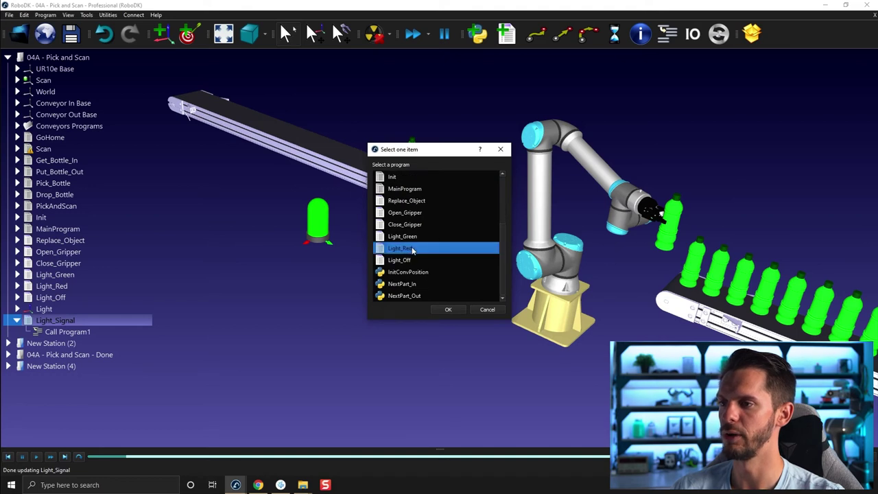
{"action": "left_click", "coordinate": [446, 310]}
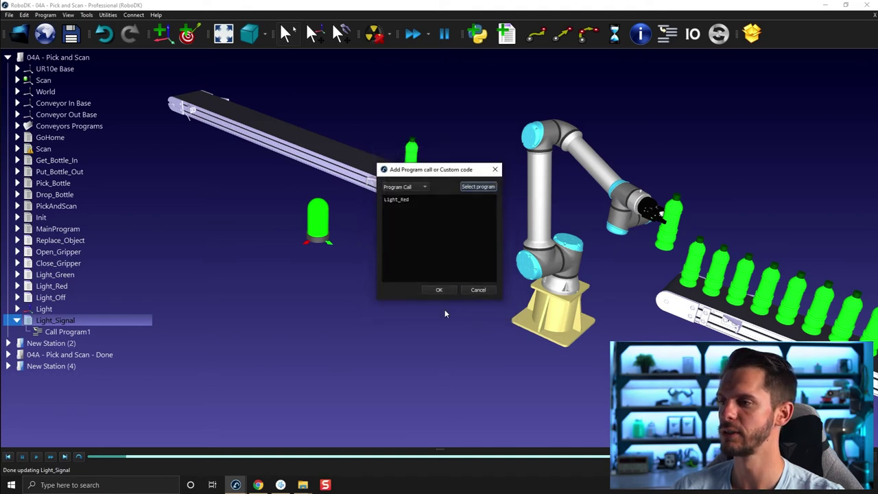
{"action": "left_click", "coordinate": [410, 200]}
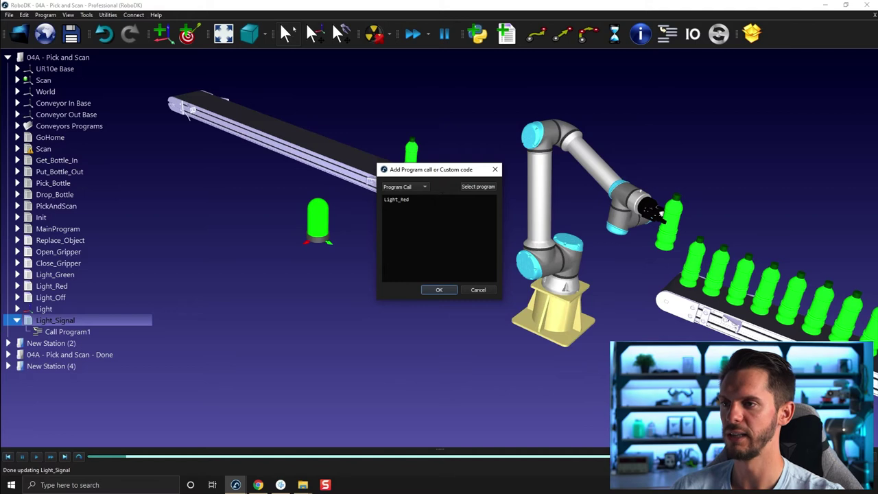
{"action": "left_click", "coordinate": [466, 187]}
{"action": "left_click", "coordinate": [423, 236]}
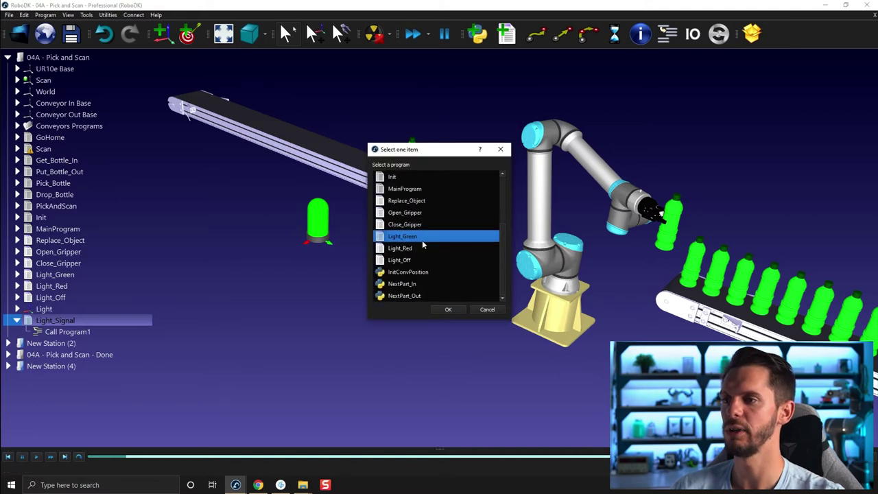
{"action": "left_click", "coordinate": [448, 309]}
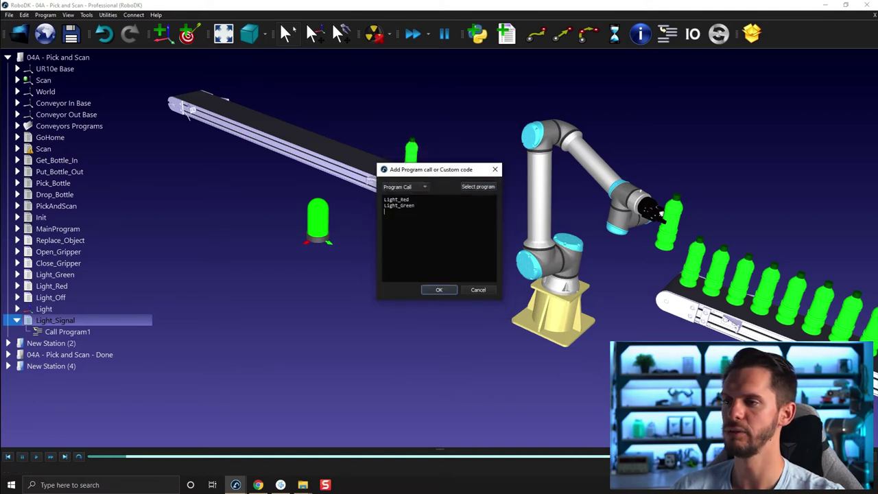
{"action": "left_click", "coordinate": [485, 186]}
{"action": "scroll", "coordinate": [449, 248], "scroll_direction": "down", "scroll_amount": 3}
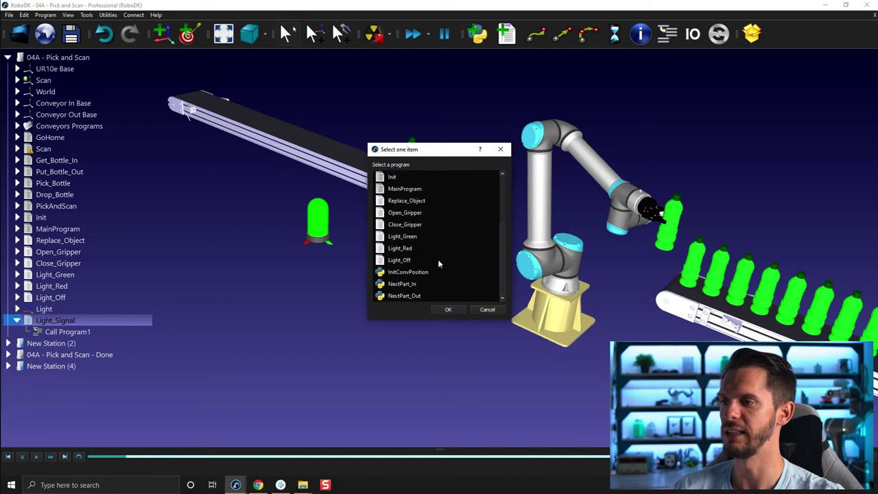
{"action": "left_click", "coordinate": [416, 260]}
{"action": "left_click", "coordinate": [449, 309]}
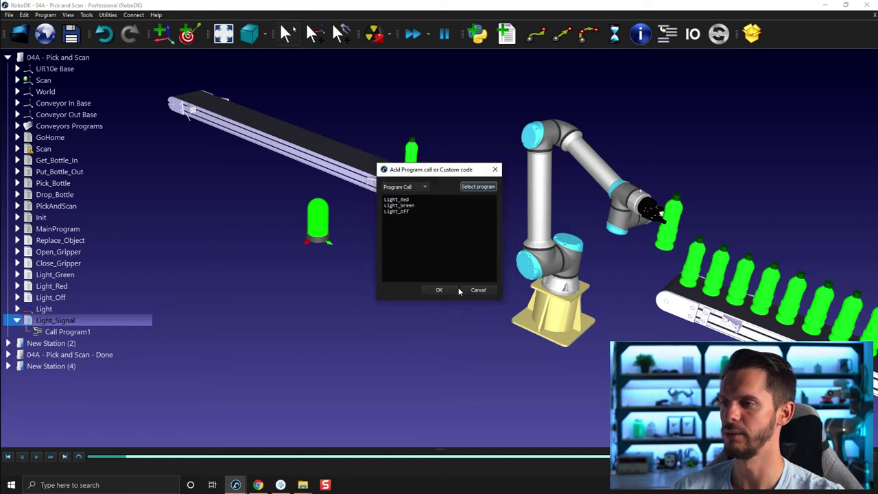
{"action": "left_click", "coordinate": [452, 290]}
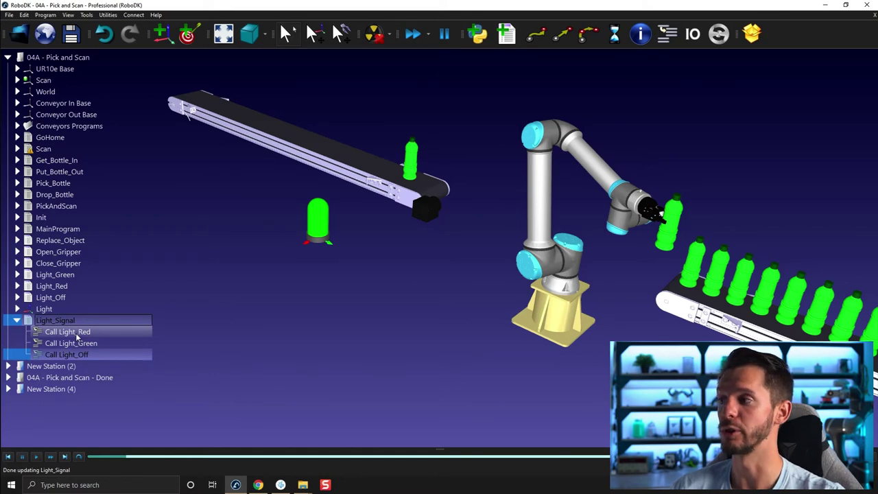
- Copy Scan's 3.0 s pause and paste it after Call Light_Red in Light_Signal
{"action": "left_click", "coordinate": [17, 149]}
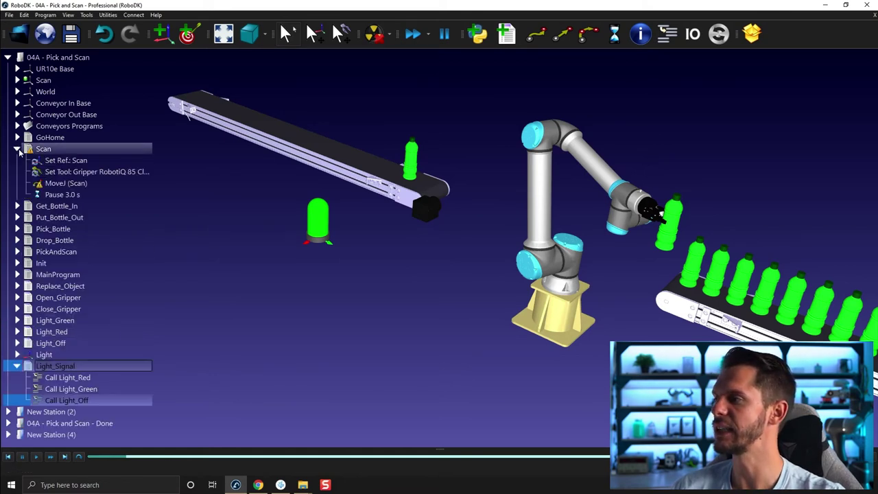
{"action": "left_click", "coordinate": [62, 197]}
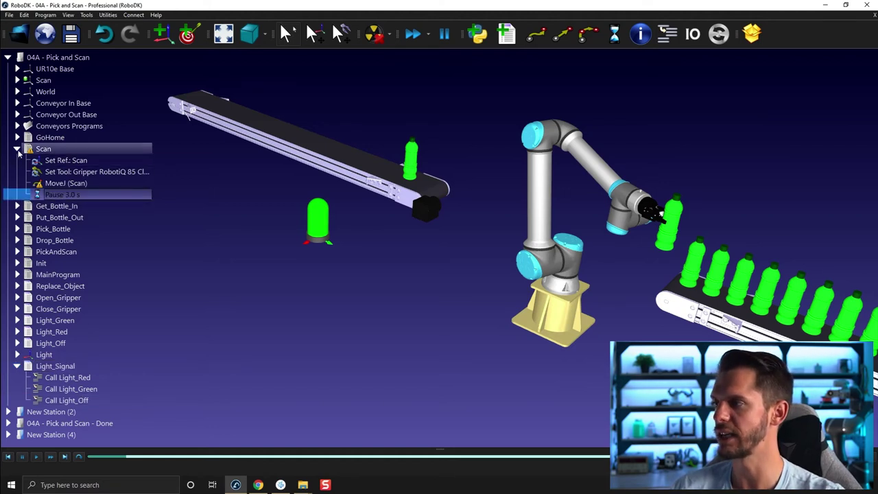
{"action": "left_click", "coordinate": [17, 149]}
{"action": "left_click", "coordinate": [85, 334]}
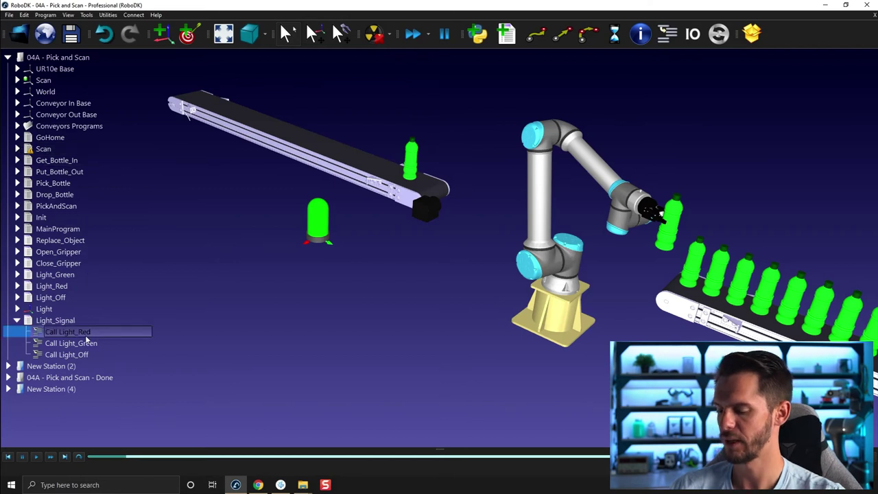
{"action": "key", "text": "ctrl+v"}
{"action": "left_click_drag", "start_coordinate": [203, 292], "coordinate": [434, 207]}
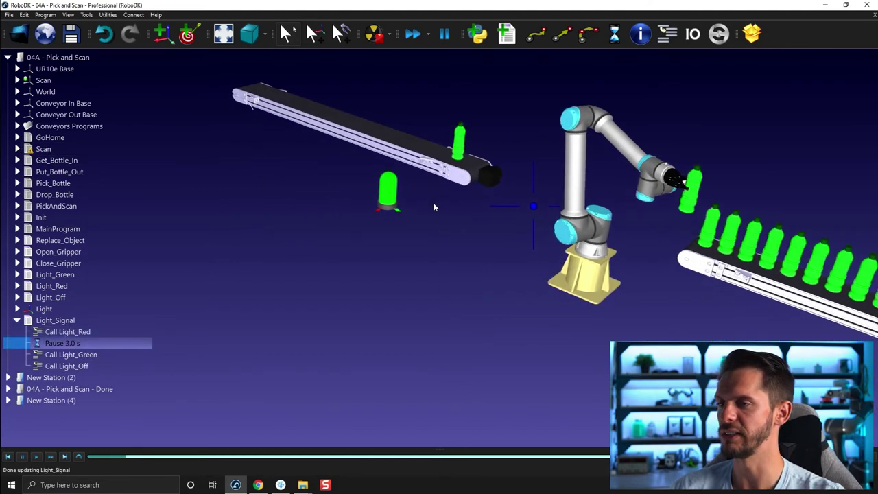
- Add a pause after Call Light_Green and set its delay to 5000 ms
{"action": "left_click", "coordinate": [114, 355]}
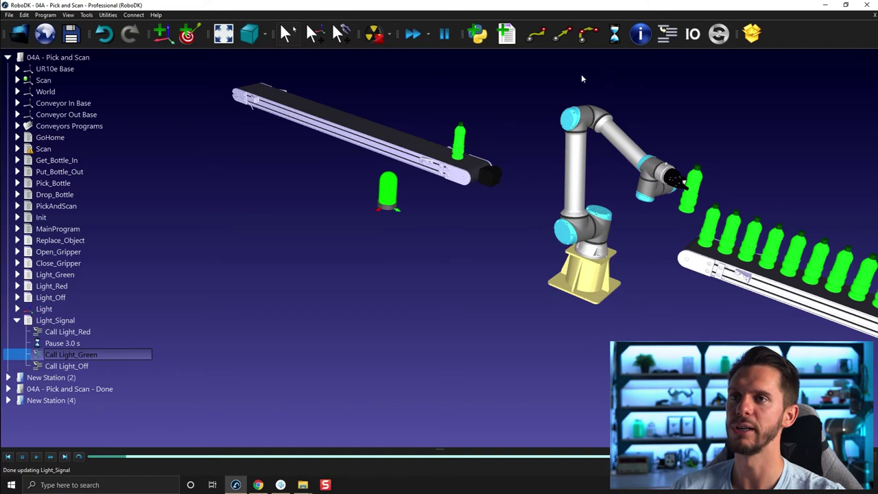
{"action": "left_click", "coordinate": [615, 33]}
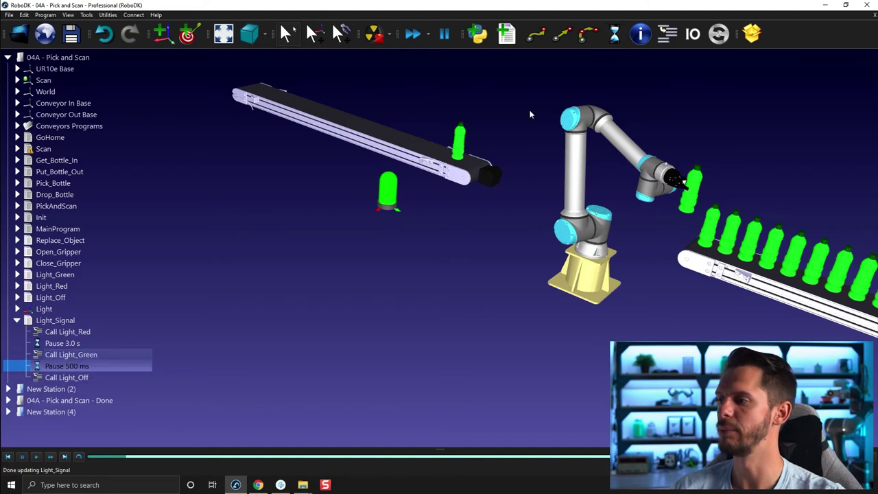
{"action": "right_click", "coordinate": [70, 371]}
{"action": "left_click", "coordinate": [85, 383]}
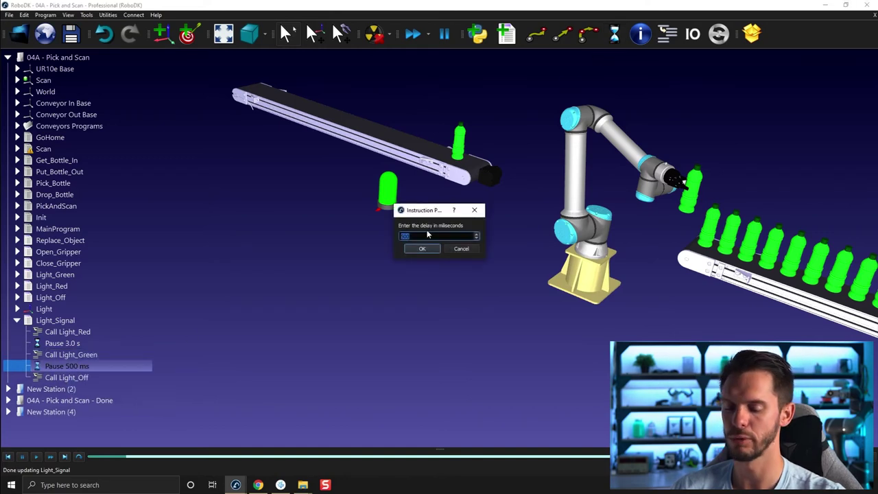
{"action": "type", "text": "5"}
{"action": "key", "text": "BackSpace"}
{"action": "key", "text": "BackSpace"}
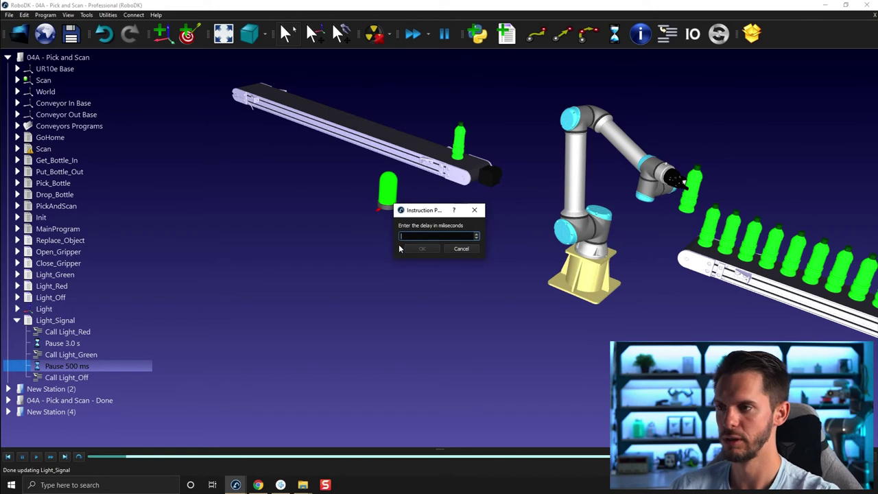
{"action": "type", "text": "5"}
{"action": "key", "text": "BackSpace"}
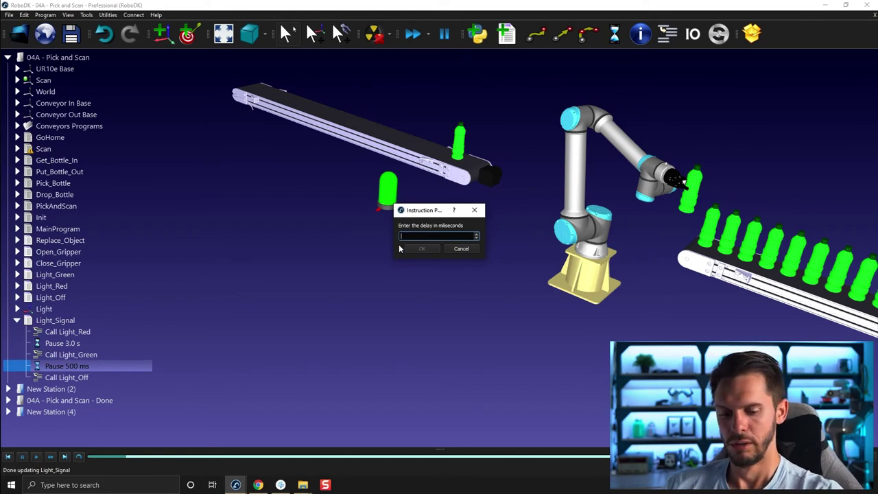
{"action": "type", "text": "5000"}
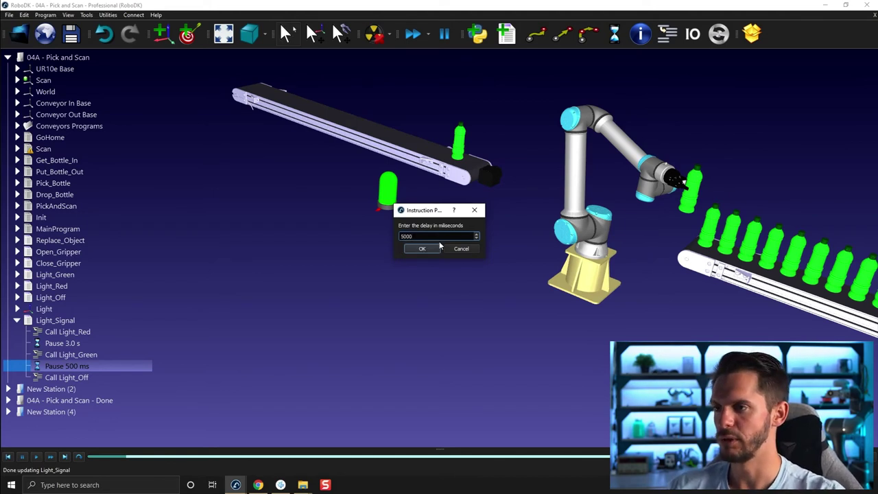
{"action": "left_click", "coordinate": [432, 248]}
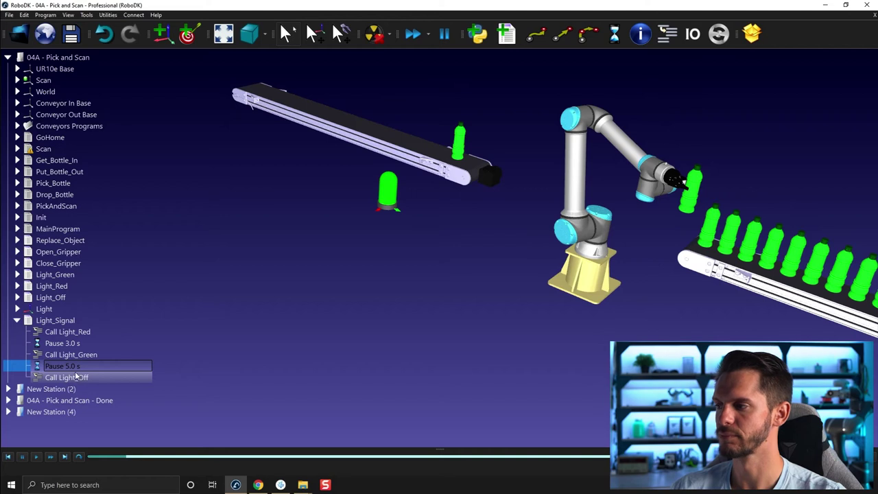
- Run Light_Signal to watch the lamp go red, green, then off, and expand Init
{"action": "double_click", "coordinate": [77, 317]}
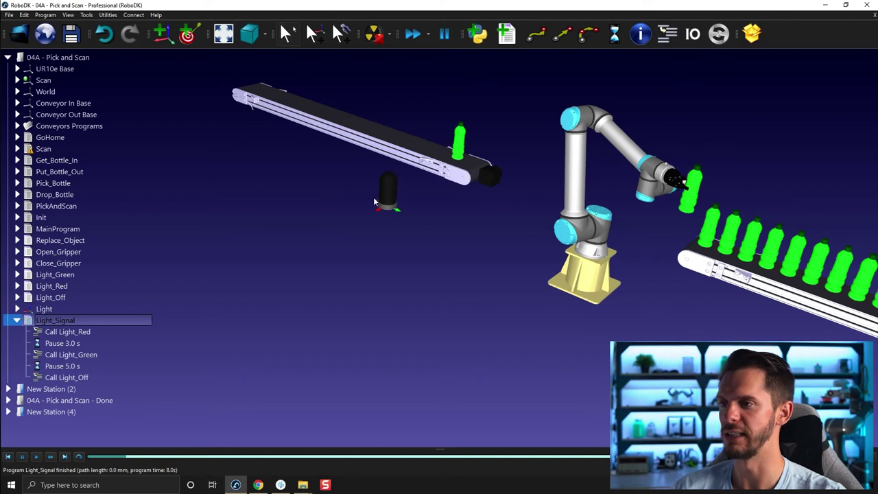
{"action": "left_click_drag", "start_coordinate": [306, 261], "coordinate": [324, 253]}
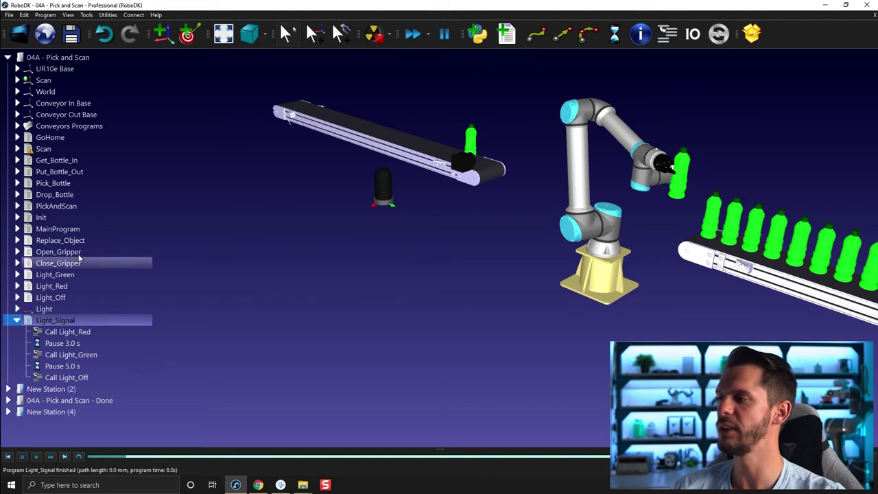
{"action": "left_click", "coordinate": [17, 217]}
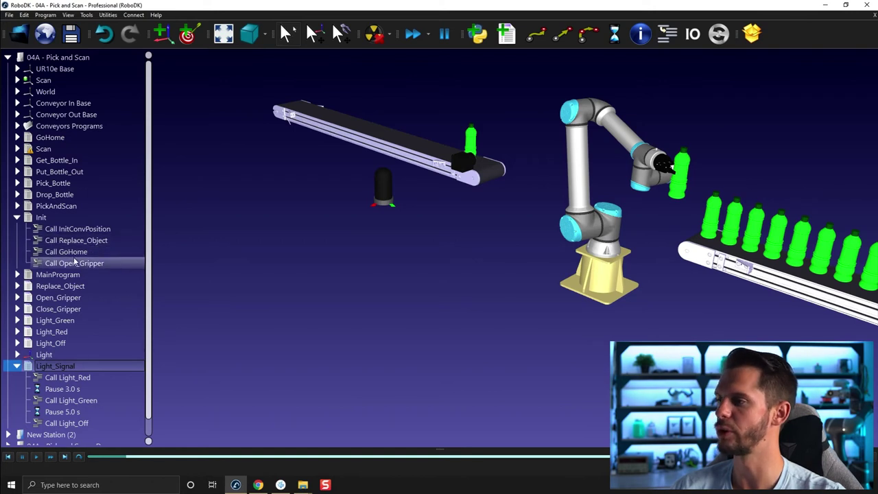
- Insert a call to Light_Off right after Call InitConvPosition in Init
{"action": "right_click", "coordinate": [100, 229]}
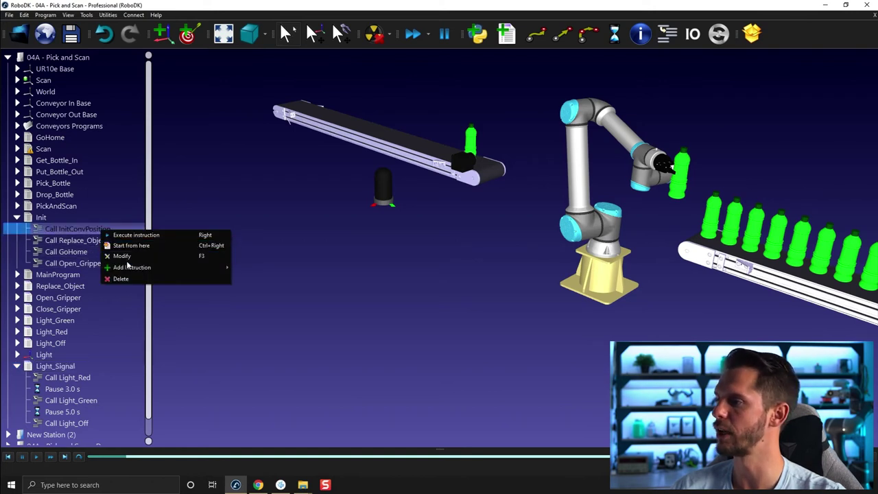
{"action": "mouse_move", "coordinate": [130, 267]}
{"action": "left_click", "coordinate": [277, 346]}
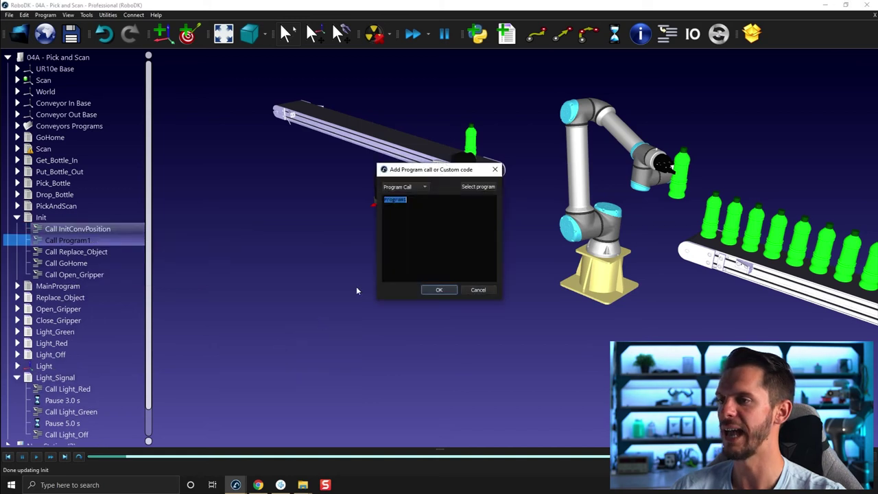
{"action": "left_click", "coordinate": [478, 188]}
{"action": "scroll", "coordinate": [457, 218], "scroll_direction": "down", "scroll_amount": 2}
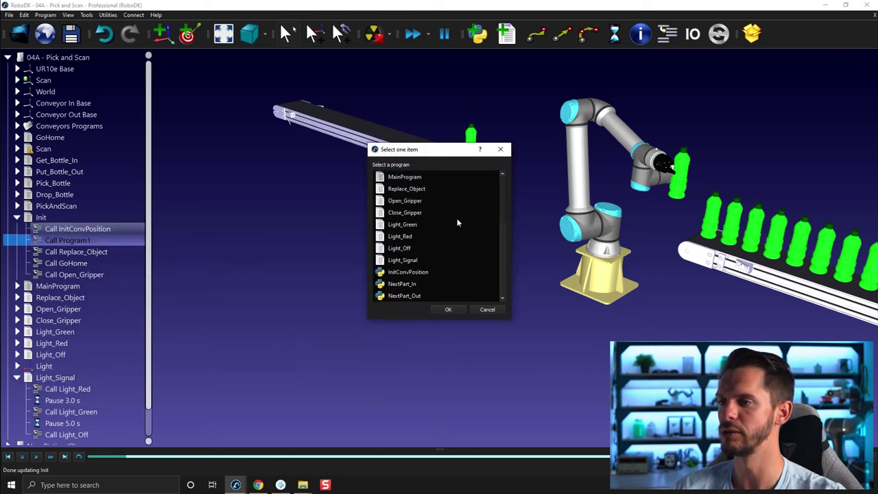
{"action": "double_click", "coordinate": [412, 249]}
{"action": "left_click", "coordinate": [435, 289]}
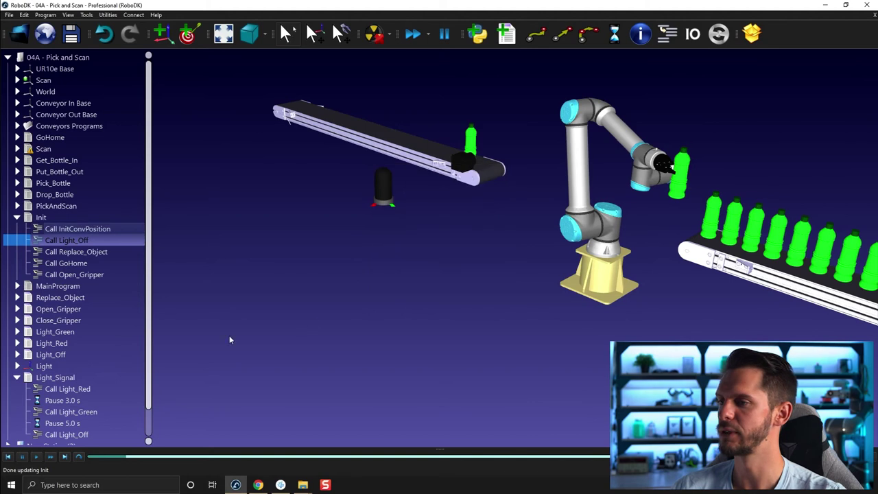
- Run Light_Green, then Init, to confirm Init switches the signal light off
{"action": "double_click", "coordinate": [73, 334]}
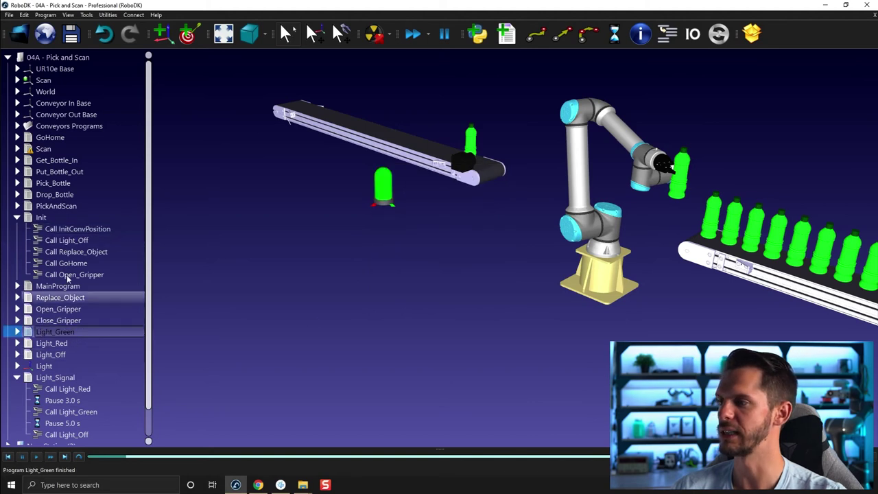
{"action": "double_click", "coordinate": [59, 217]}
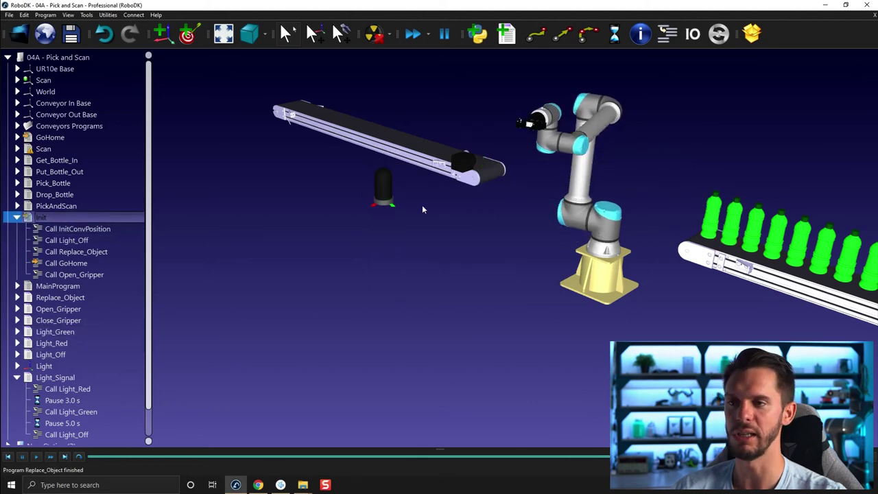
{"action": "left_click", "coordinate": [17, 216]}
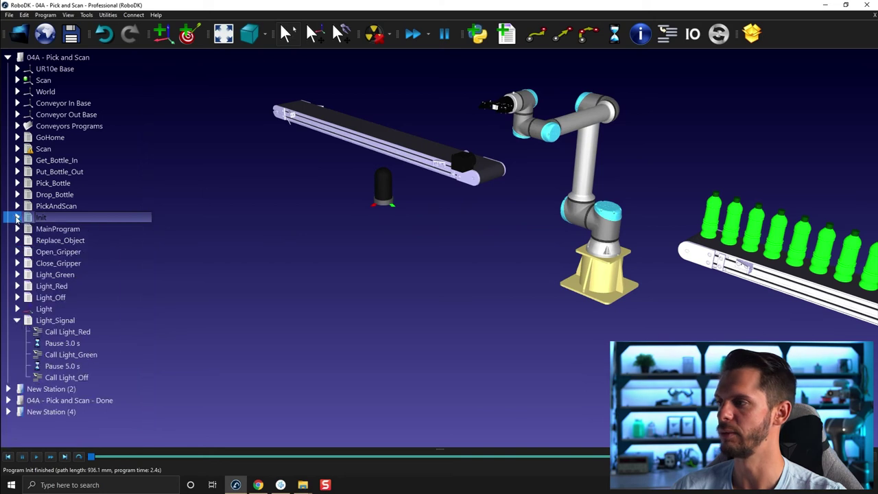
{"action": "right_click", "coordinate": [70, 312]}
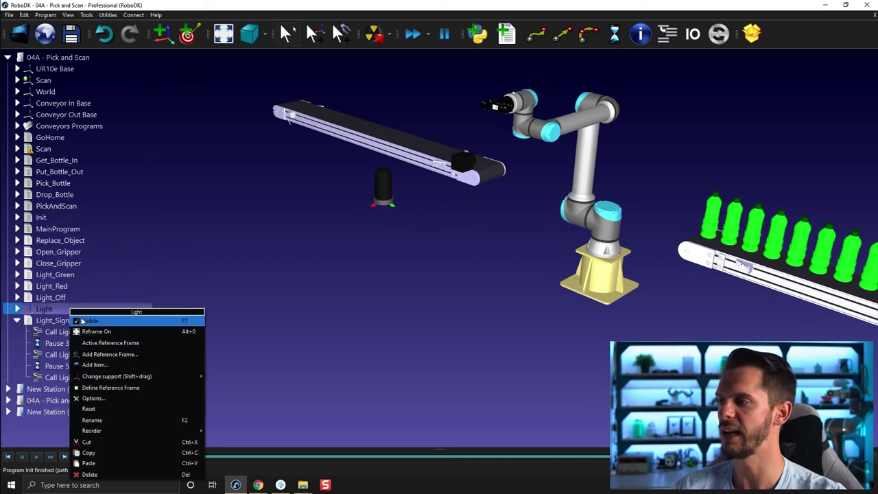
{"action": "left_click", "coordinate": [79, 320]}
{"action": "left_click", "coordinate": [382, 233]}
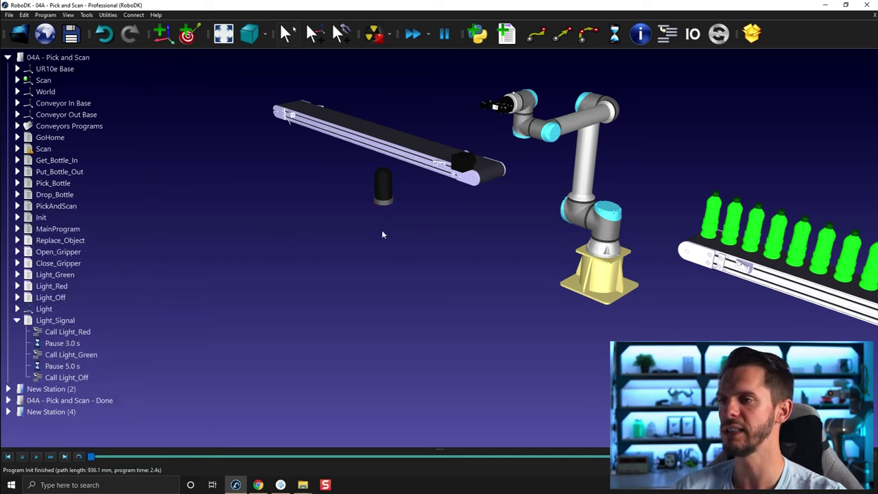
{"action": "left_click_drag", "start_coordinate": [382, 233], "coordinate": [388, 249]}
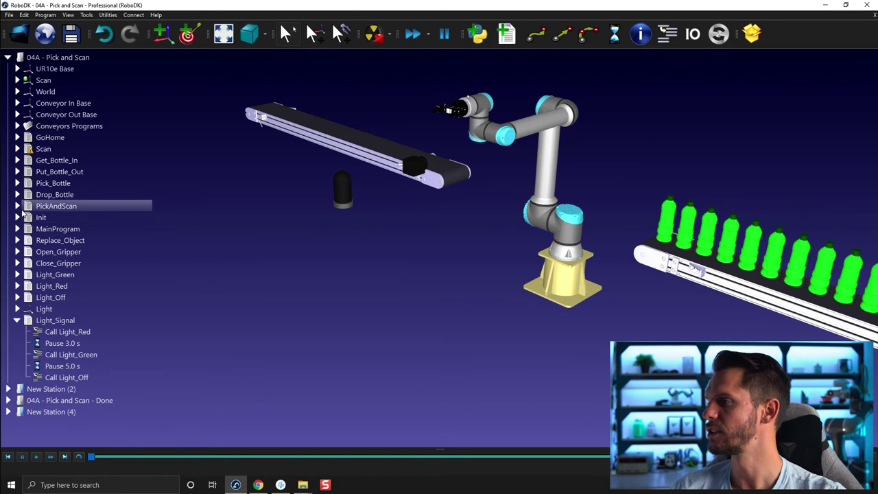
- Add a call to Light_Signal after Scan's MoveJ move, then run MainProgram
{"action": "left_click", "coordinate": [16, 150]}
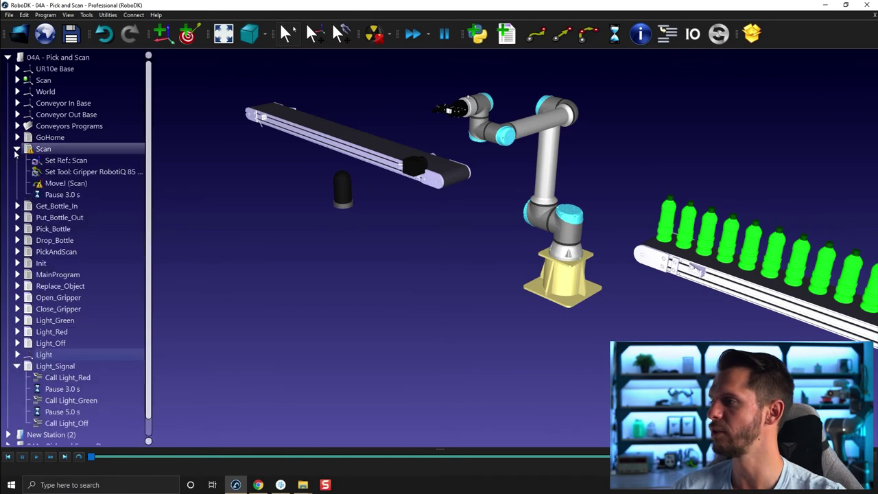
{"action": "right_click", "coordinate": [73, 186]}
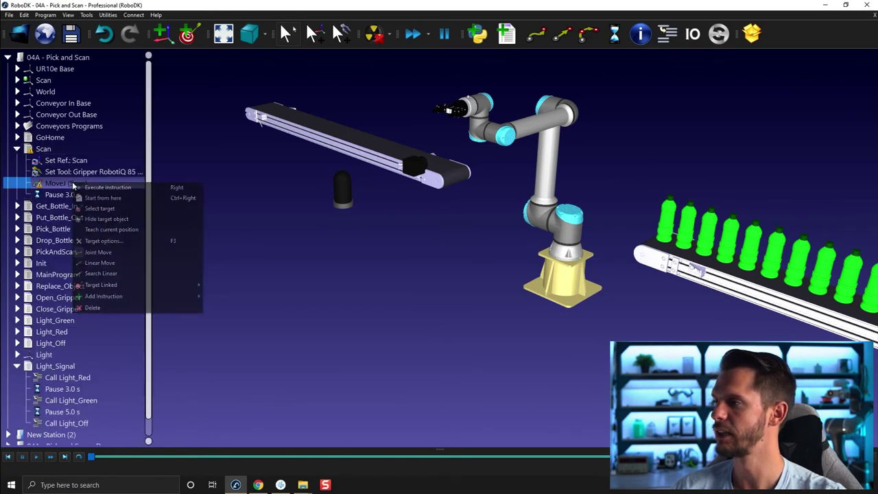
{"action": "mouse_move", "coordinate": [124, 297]}
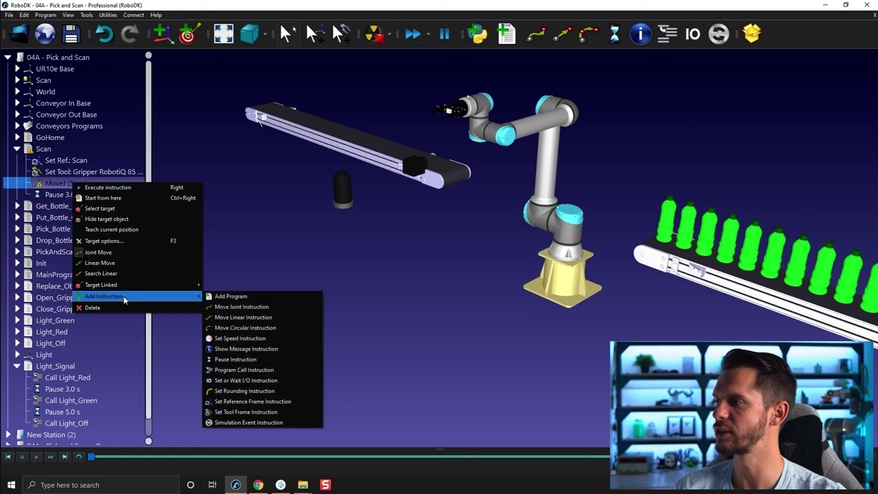
{"action": "left_click", "coordinate": [251, 370]}
{"action": "left_click", "coordinate": [475, 187]}
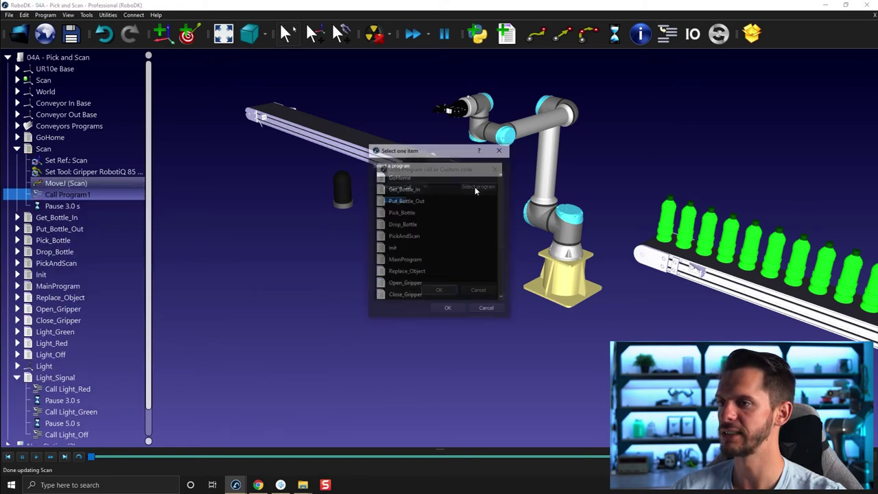
{"action": "scroll", "coordinate": [434, 228], "scroll_direction": "down", "scroll_amount": 5}
{"action": "left_click", "coordinate": [424, 272]}
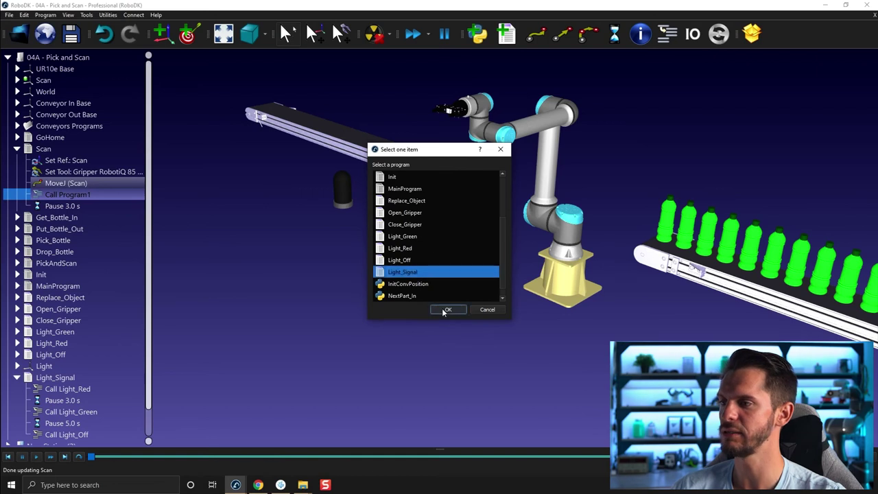
{"action": "left_click", "coordinate": [443, 310]}
{"action": "left_click", "coordinate": [444, 290]}
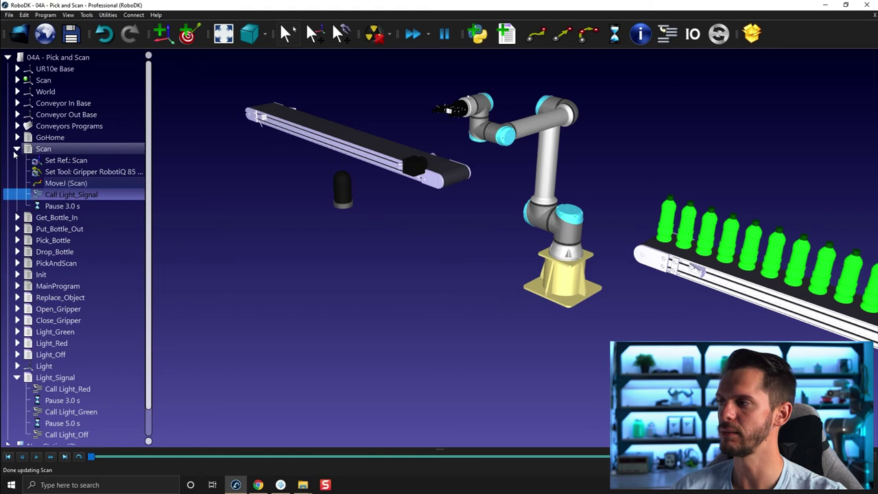
{"action": "scroll", "coordinate": [83, 205], "scroll_direction": "down", "scroll_amount": 2}
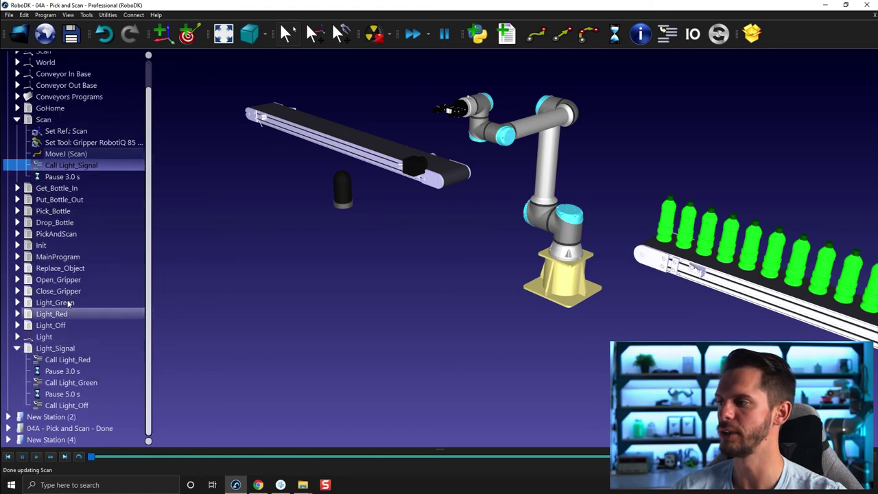
{"action": "double_click", "coordinate": [58, 258]}
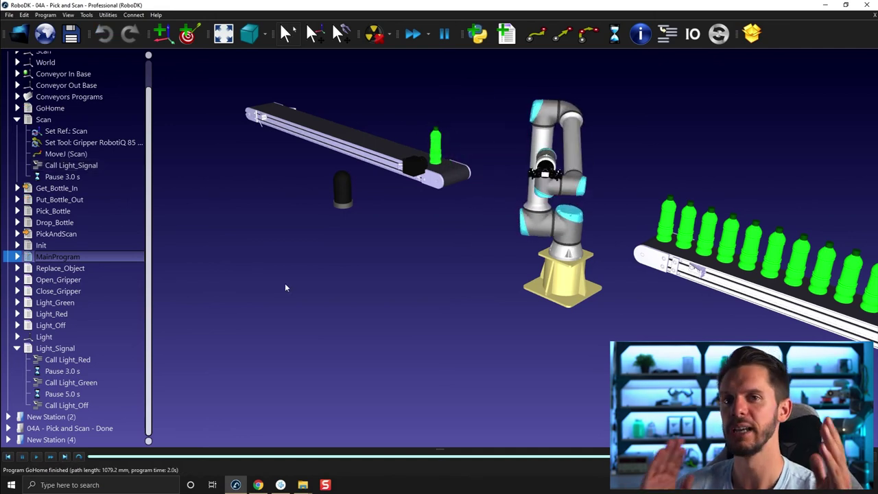
- Replace Scan's Light_Signal call with a Start Thread instruction and rerun MainProgram
{"action": "left_click", "coordinate": [91, 168]}
{"action": "right_click", "coordinate": [91, 167]}
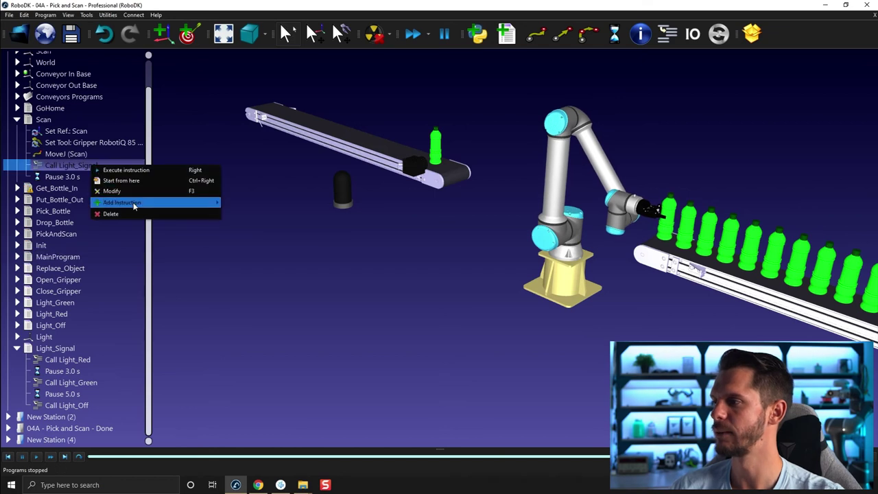
{"action": "mouse_move", "coordinate": [134, 205]}
{"action": "left_click", "coordinate": [262, 276]}
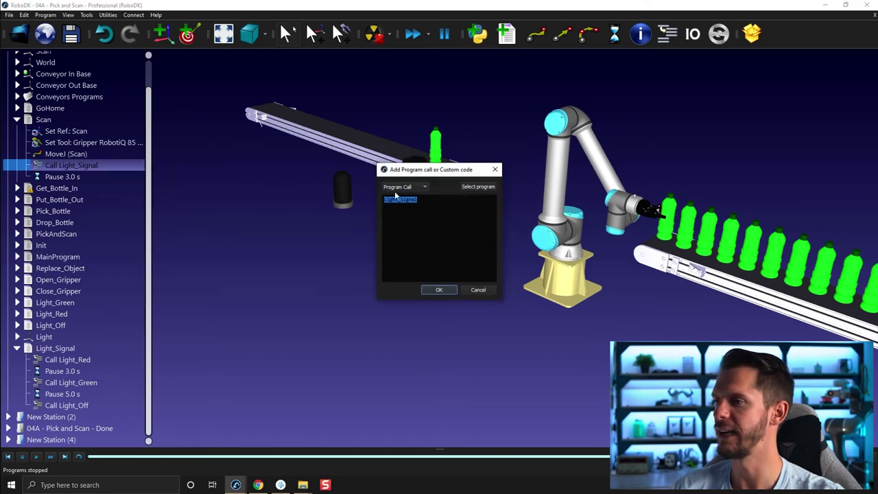
{"action": "left_click", "coordinate": [412, 206]}
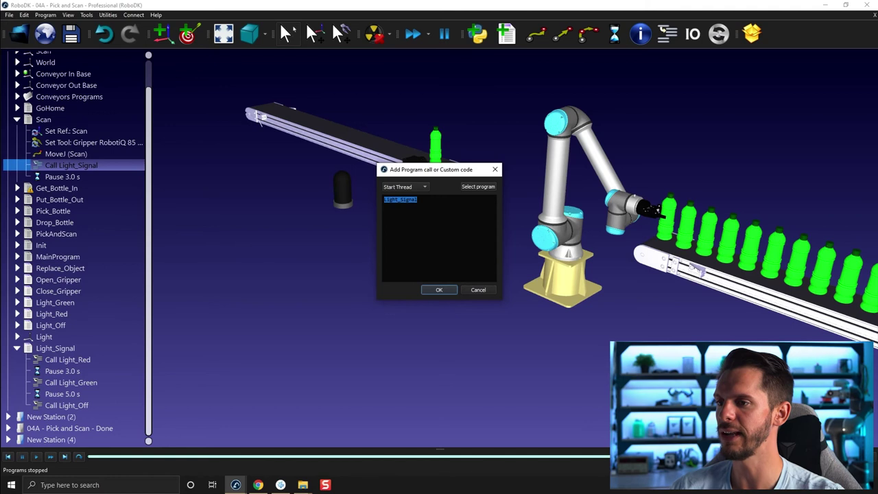
{"action": "left_click", "coordinate": [449, 290]}
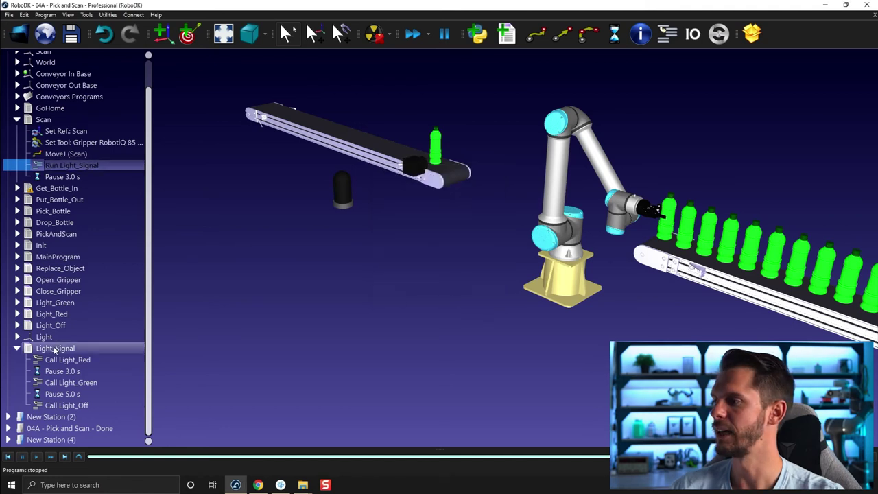
{"action": "double_click", "coordinate": [58, 256]}
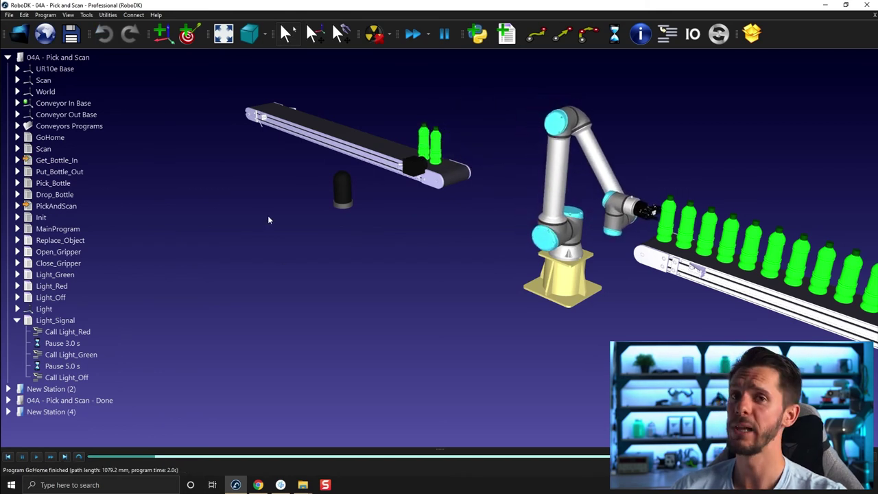
- Stop the simulation and create a Light folder holding the Light_Green through Light_Signal programs
{"action": "key", "text": "Escape"}
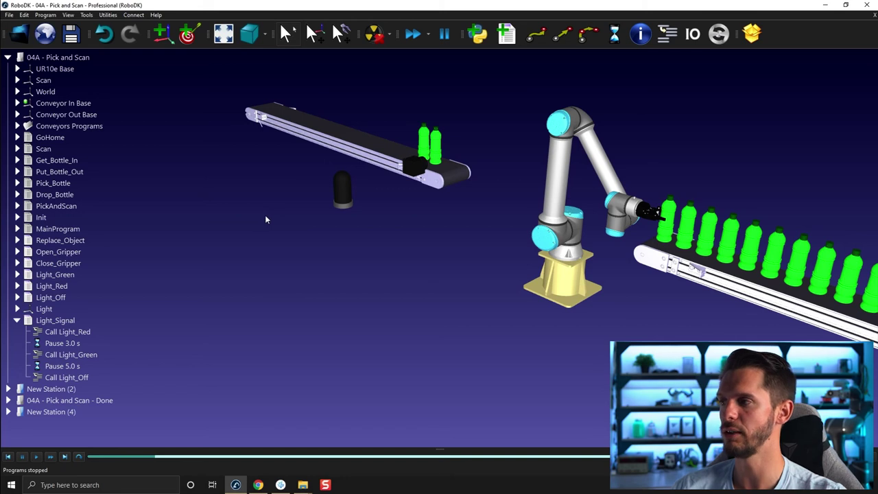
{"action": "right_click", "coordinate": [57, 59]}
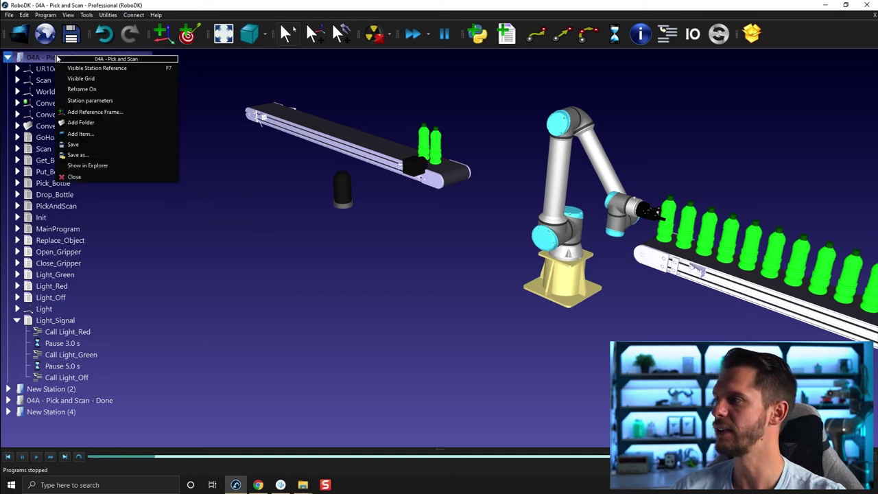
{"action": "left_click", "coordinate": [105, 123]}
{"action": "double_click", "coordinate": [59, 388]}
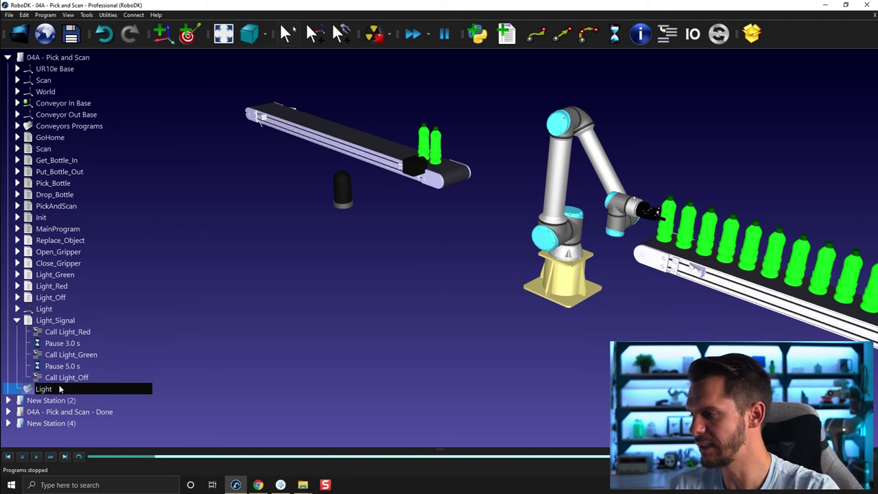
{"action": "type", "text": "Light"}
{"action": "left_click", "coordinate": [401, 326]}
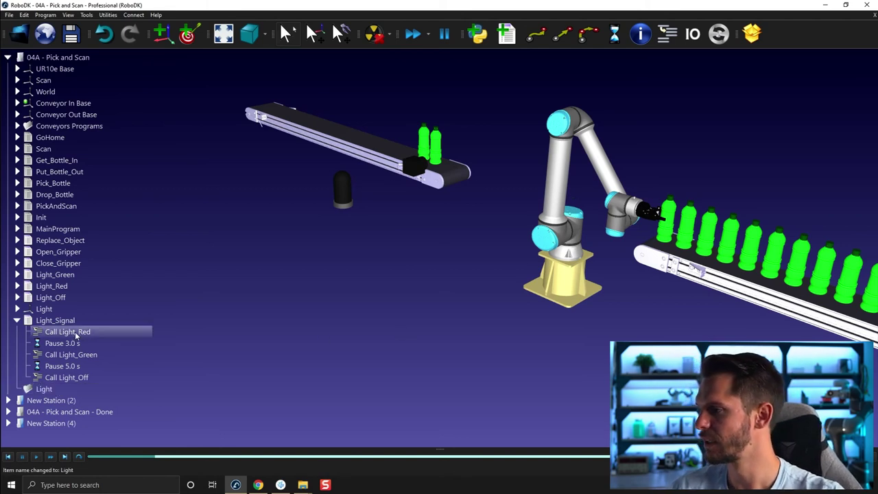
{"action": "left_click", "coordinate": [18, 320]}
{"action": "left_click_drag", "start_coordinate": [41, 321], "coordinate": [43, 278]}
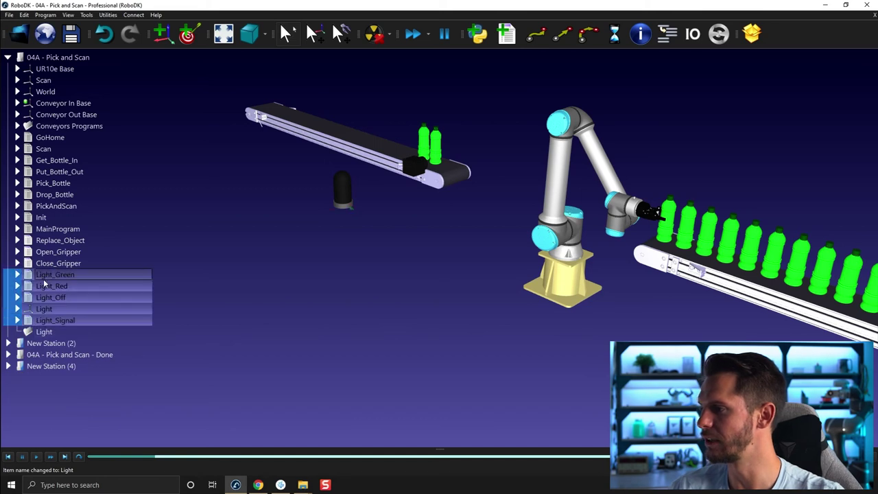
{"action": "left_click_drag", "start_coordinate": [50, 330], "coordinate": [48, 332]}
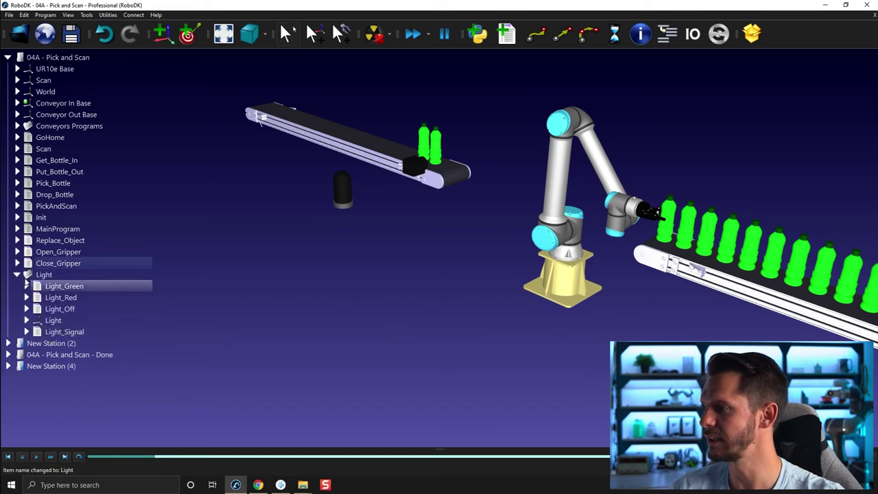
{"action": "left_click", "coordinate": [17, 275]}
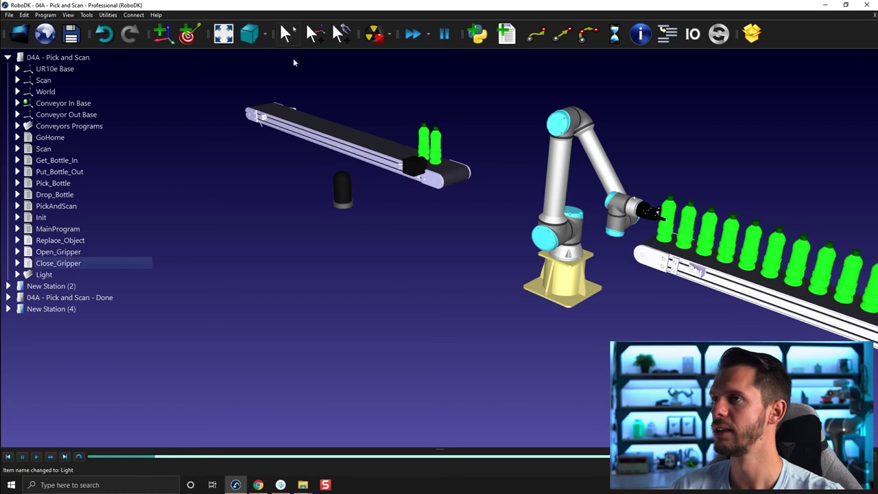
- Add a Gripper folder containing Open_Gripper and Close_Gripper
{"action": "left_click", "coordinate": [62, 56]}
{"action": "right_click", "coordinate": [70, 58]}
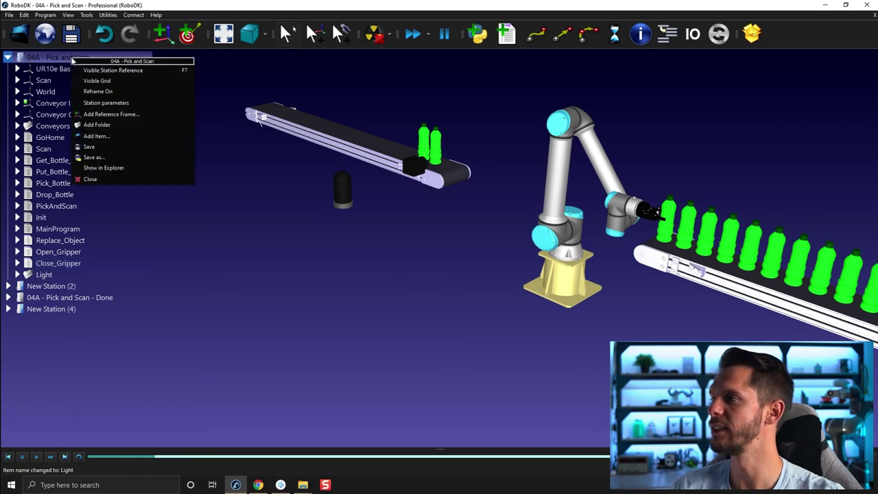
{"action": "left_click", "coordinate": [103, 126]}
{"action": "left_click", "coordinate": [80, 282]}
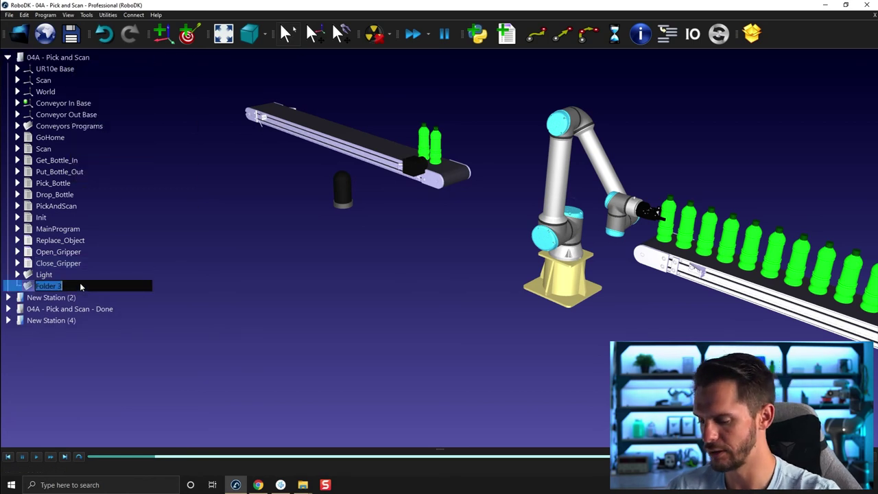
{"action": "type", "text": "Gripper"}
{"action": "key", "text": "Return"}
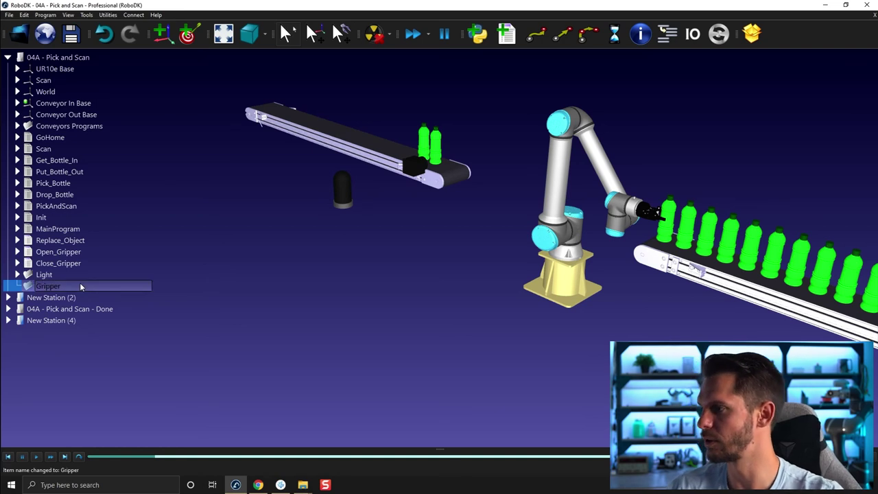
{"action": "left_click_drag", "start_coordinate": [68, 252], "coordinate": [60, 285]}
{"action": "left_click", "coordinate": [17, 264]}
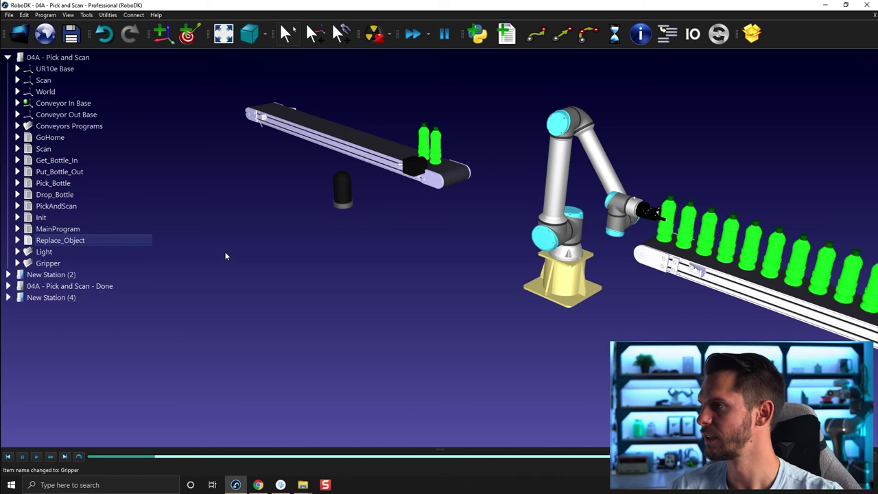
- Add a Pick and Place folder holding Get_Bottle_In, Put_Bottle_Out, Pick_Bottle and Drop_Bottle
{"action": "right_click", "coordinate": [72, 57]}
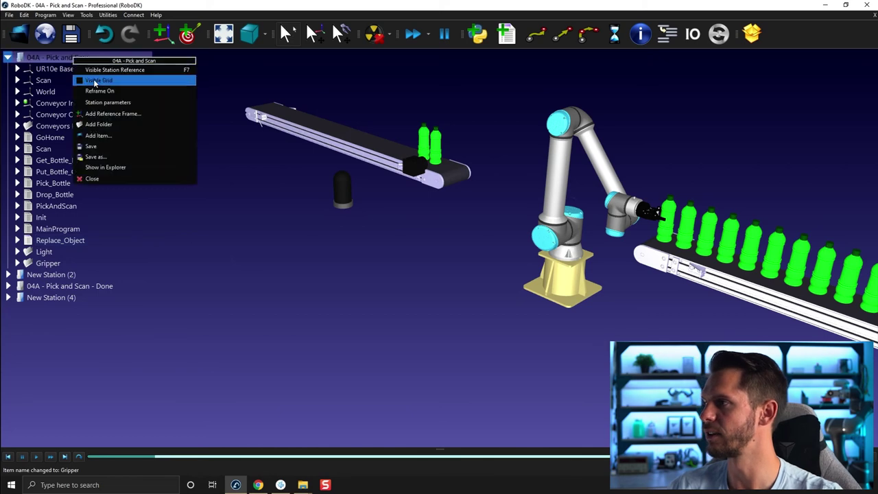
{"action": "left_click", "coordinate": [101, 128]}
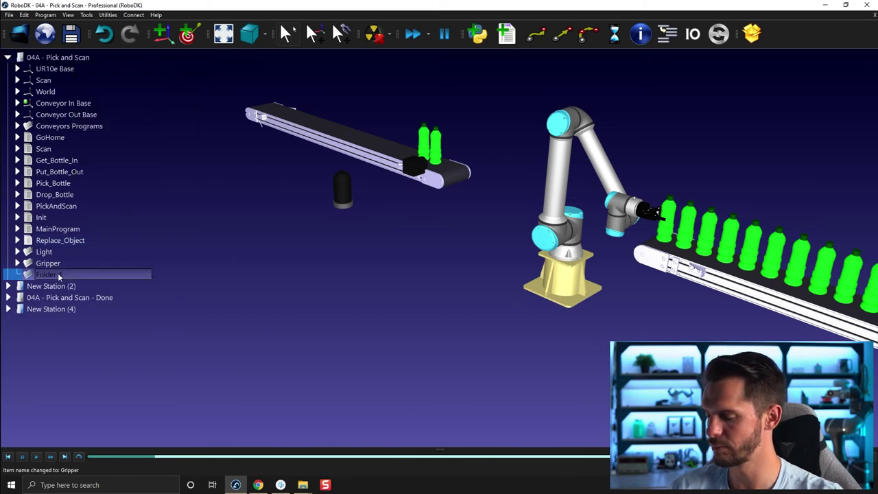
{"action": "type", "text": "Pick and Plac"}
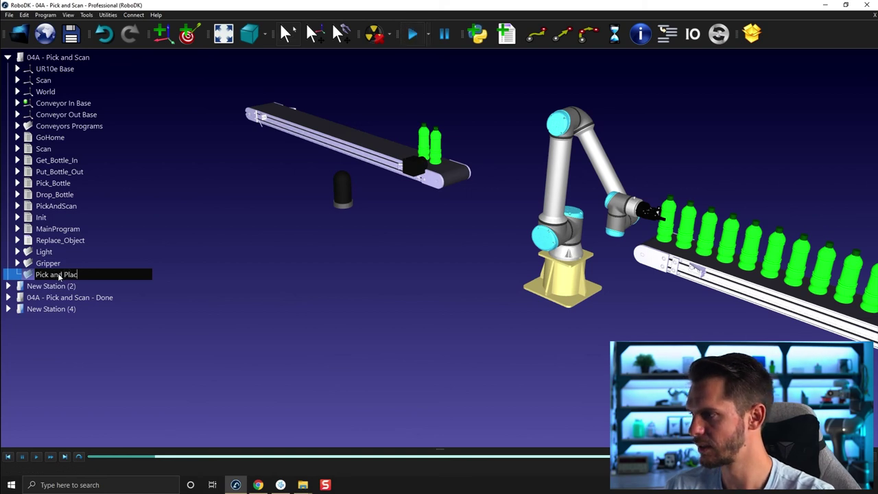
{"action": "type", "text": "e"}
{"action": "key", "text": "Return"}
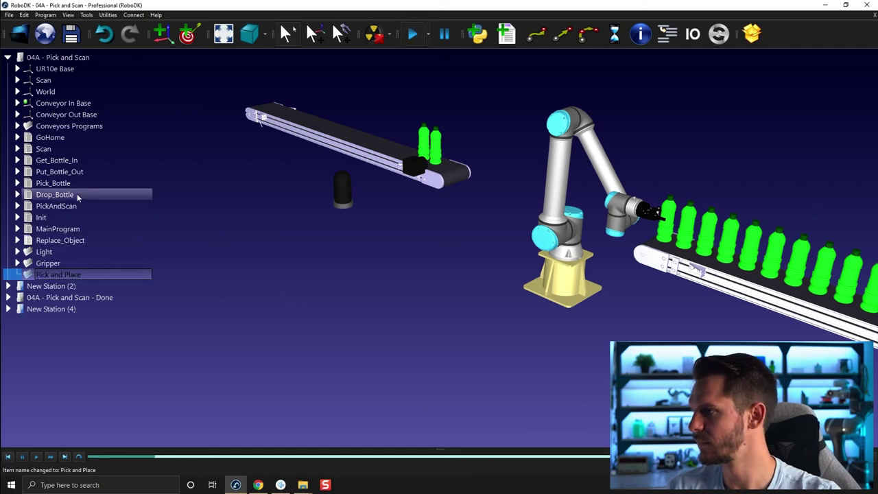
{"action": "left_click", "coordinate": [60, 162]}
{"action": "left_click", "coordinate": [58, 193], "text": "shift"}
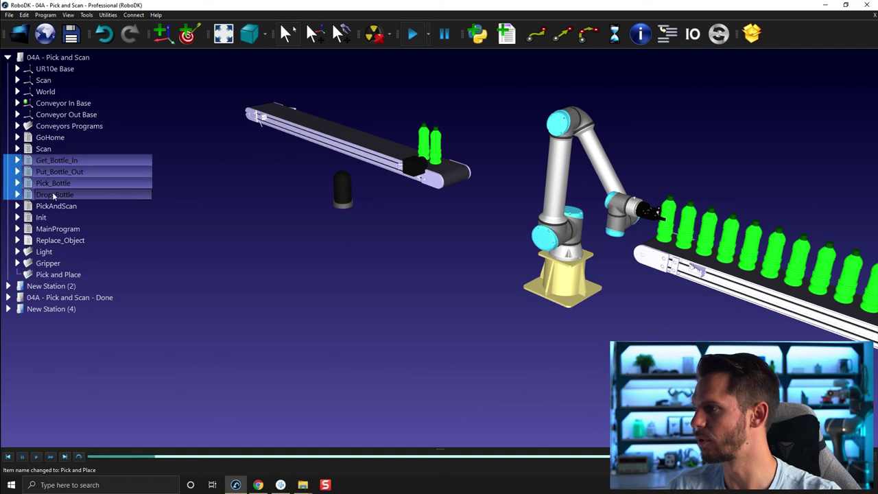
{"action": "left_click_drag", "start_coordinate": [52, 193], "coordinate": [76, 277]}
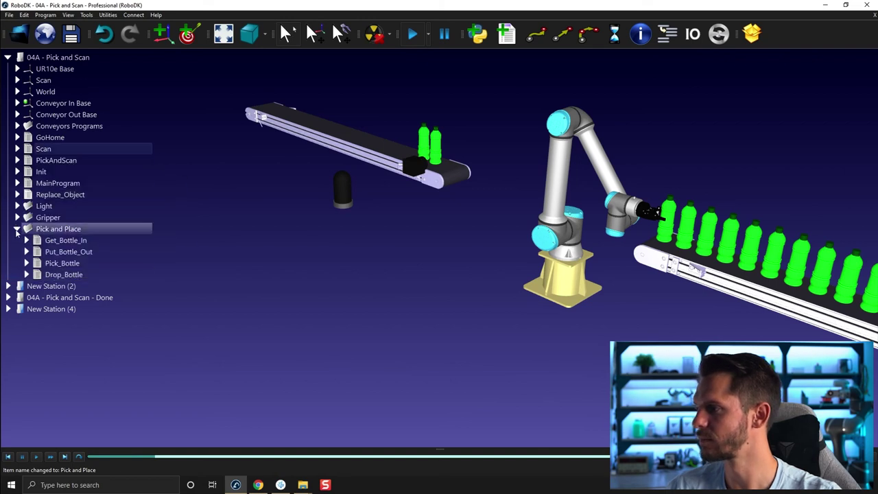
{"action": "left_click", "coordinate": [17, 229]}
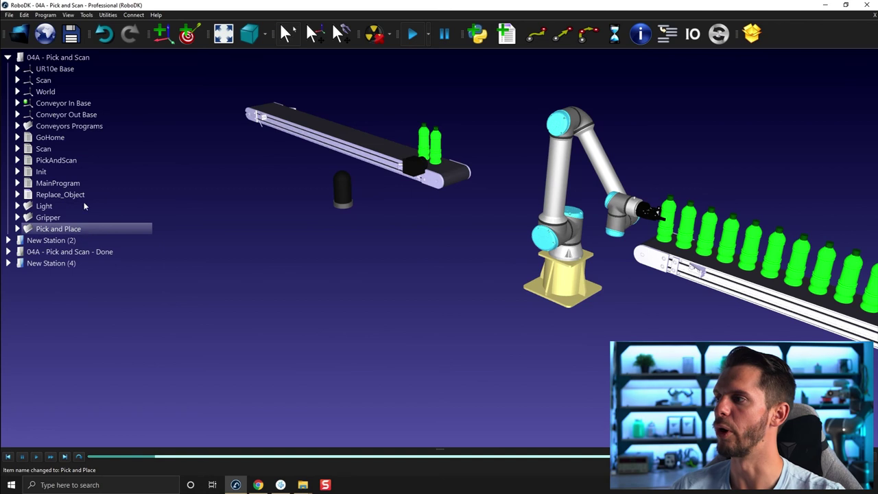
- Rerun MainProgram and switch the simulation to fast speed
{"action": "left_click_drag", "start_coordinate": [485, 292], "coordinate": [362, 276]}
{"action": "double_click", "coordinate": [62, 184]}
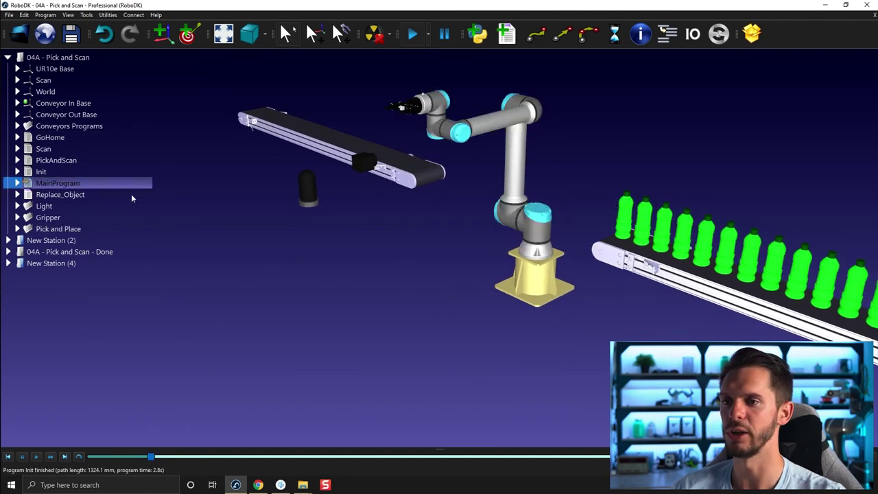
{"action": "left_click", "coordinate": [414, 38]}
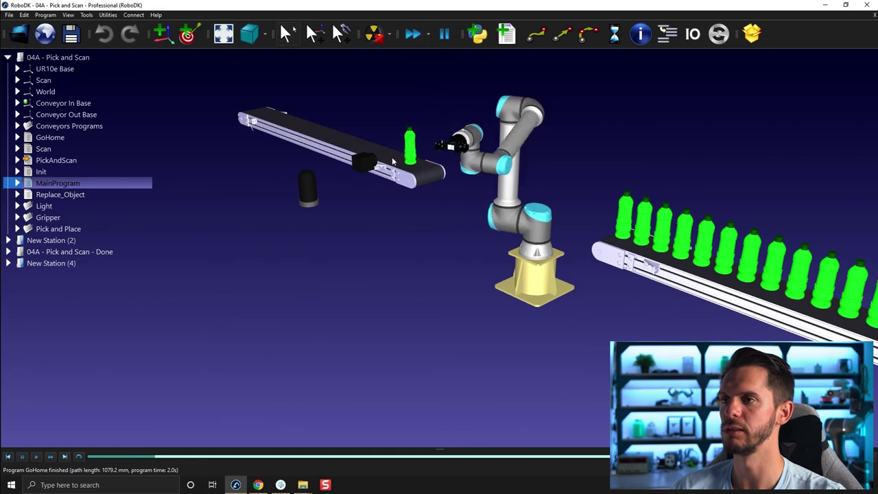